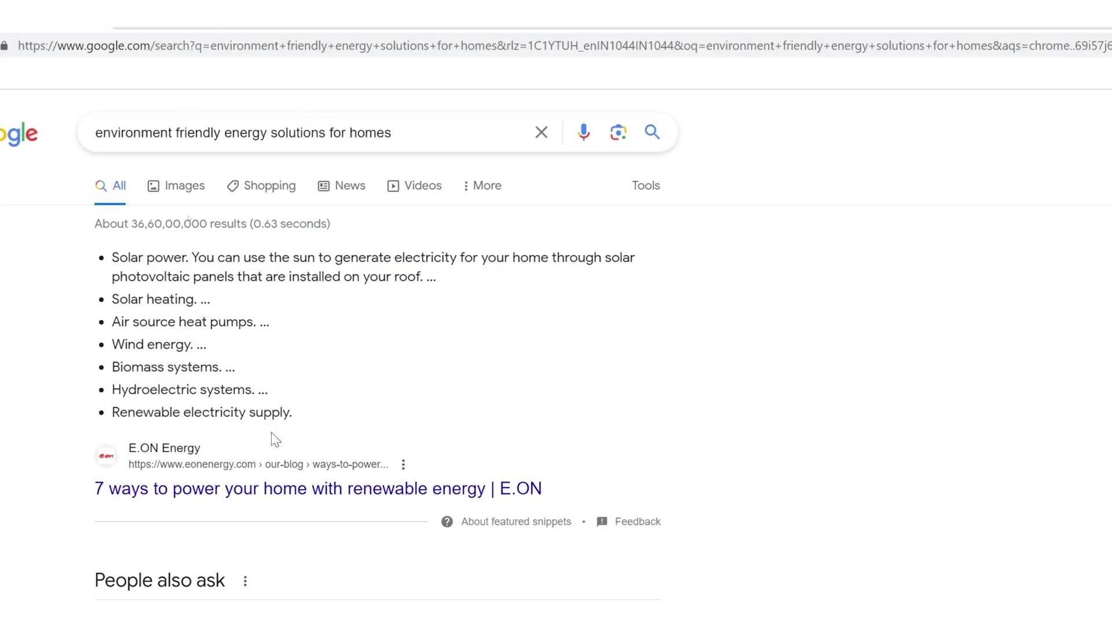
Scroll further down the Google results for eco-friendly home energy solutions
scroll(275, 439, "down", 10)
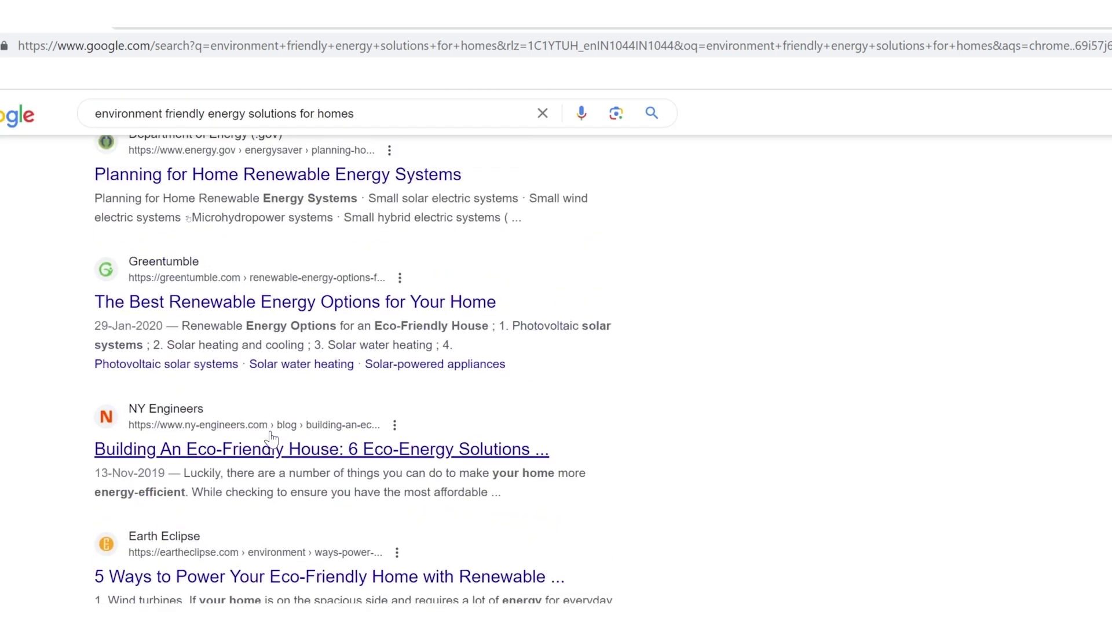
scroll(270, 439, "down", 6)
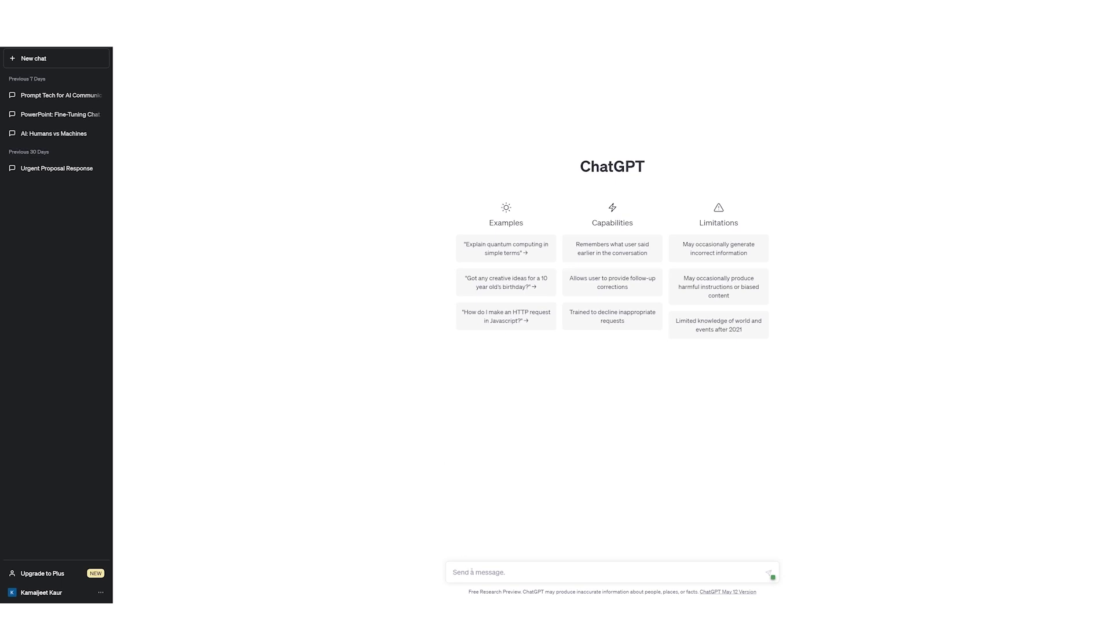
Ask ChatGPT about 'environment friendly energy solutions for homes'
type("environment")
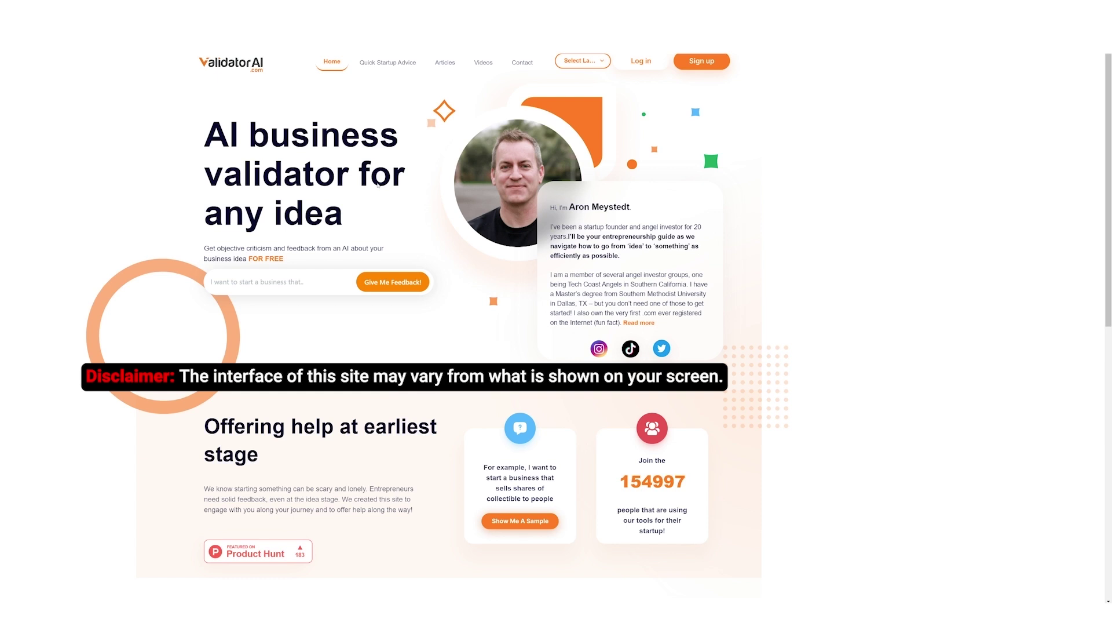
Submit 'environment friendly energy solutions for homes in LA' to ValidatorAI, signing in when prompted
left_click(246, 279)
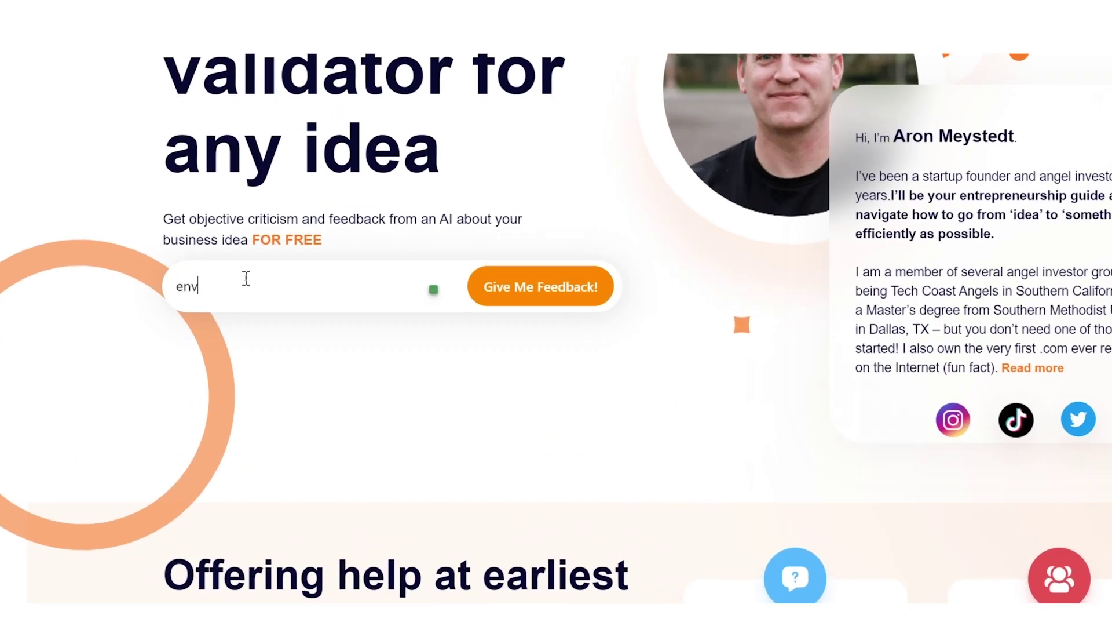
type("ronment friendly energ")
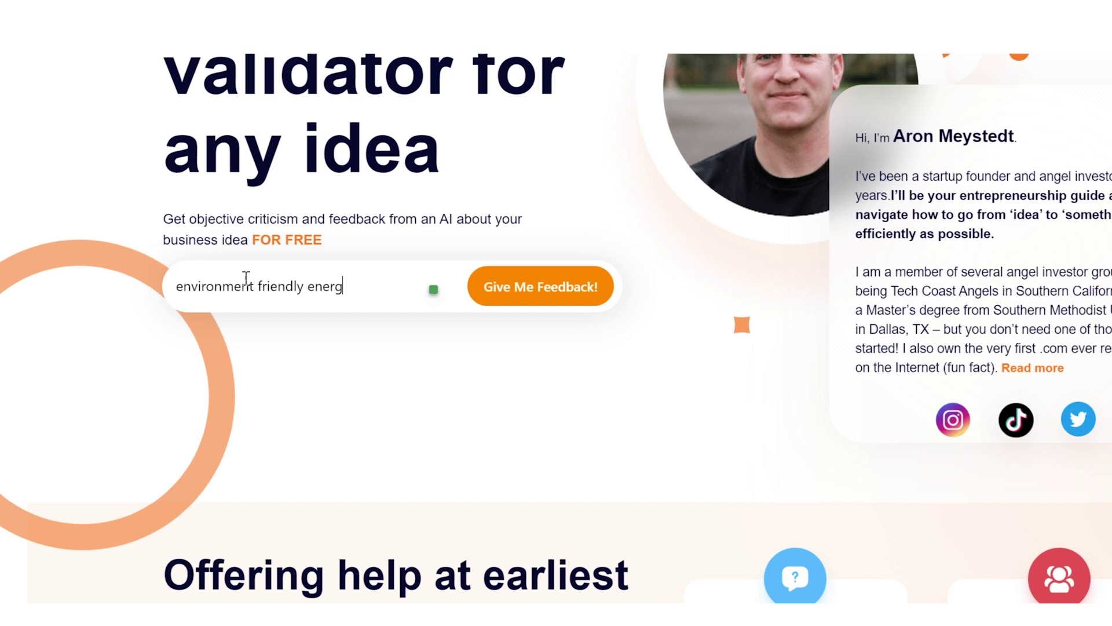
type("y solutions for ho")
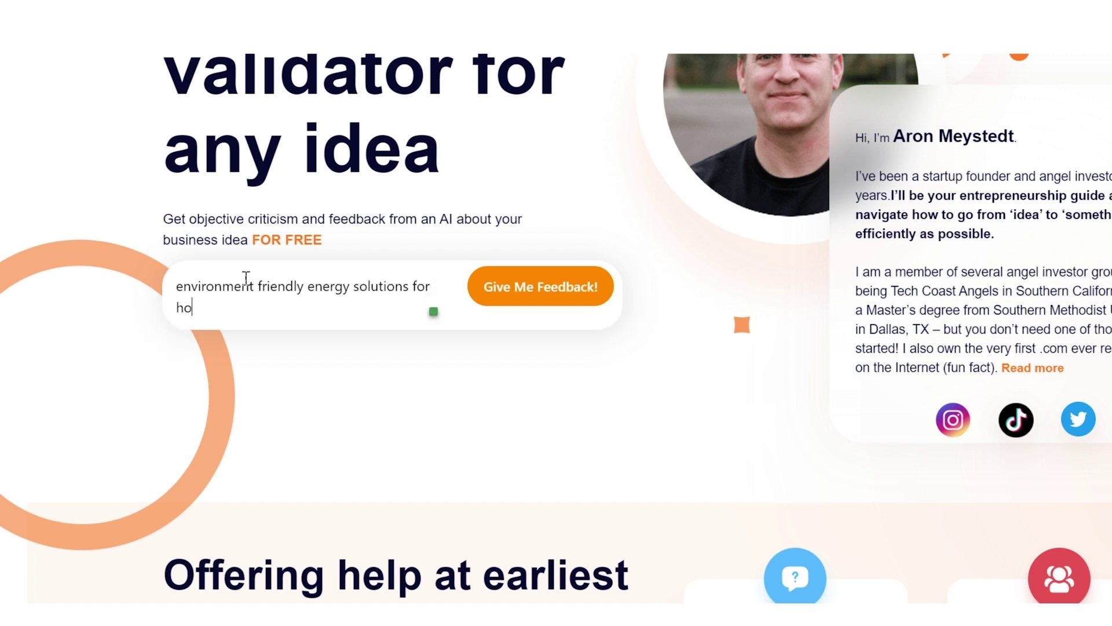
type("mes in LA")
left_click(575, 294)
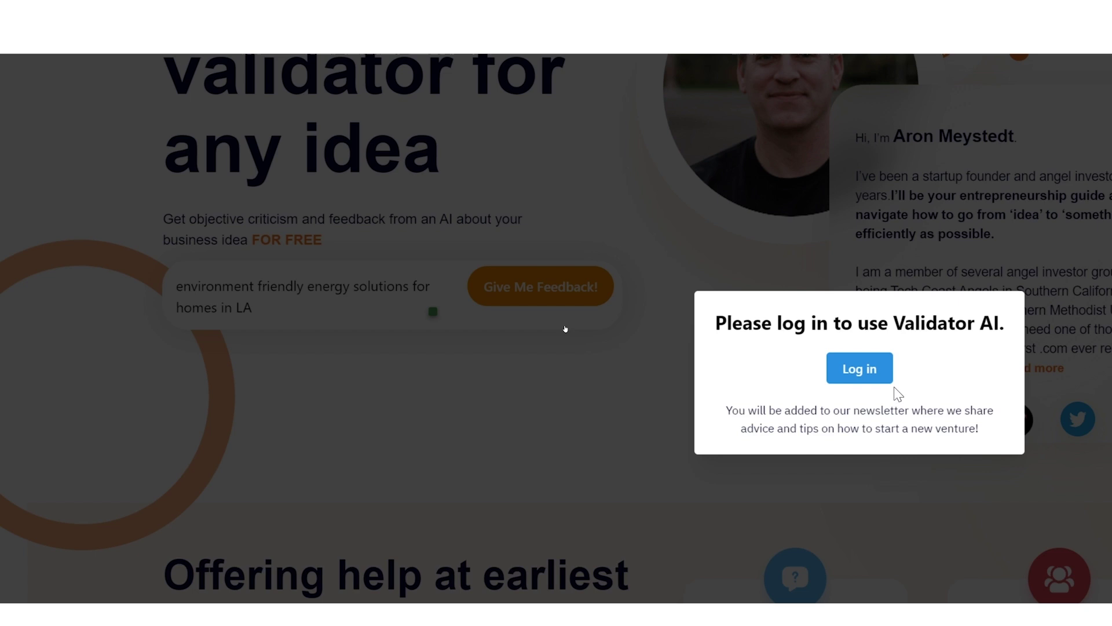
left_click(862, 368)
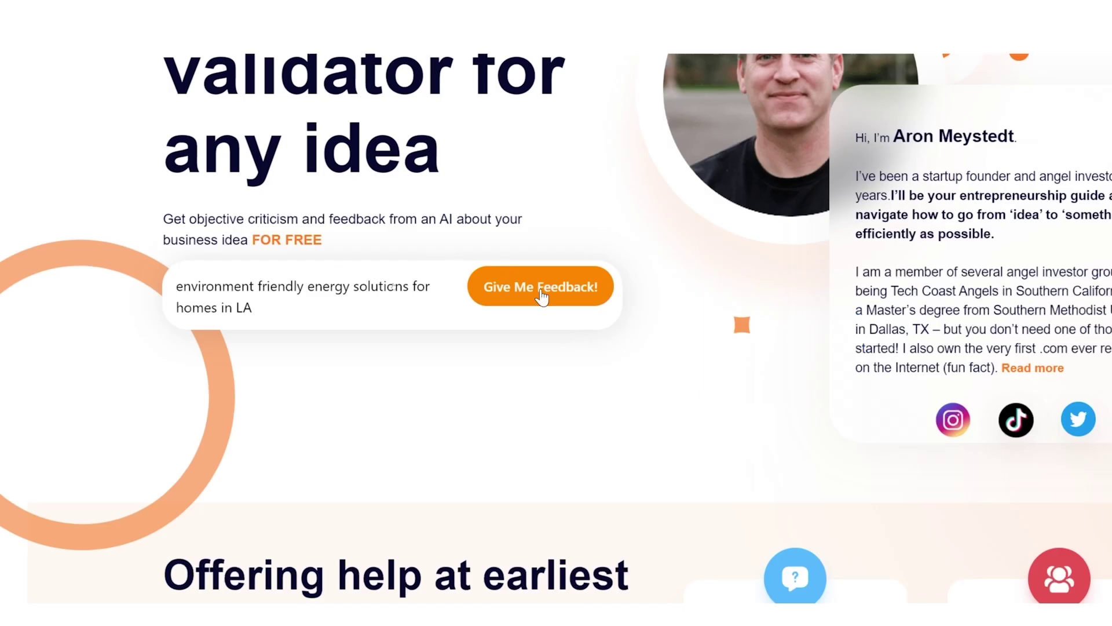
left_click(541, 295)
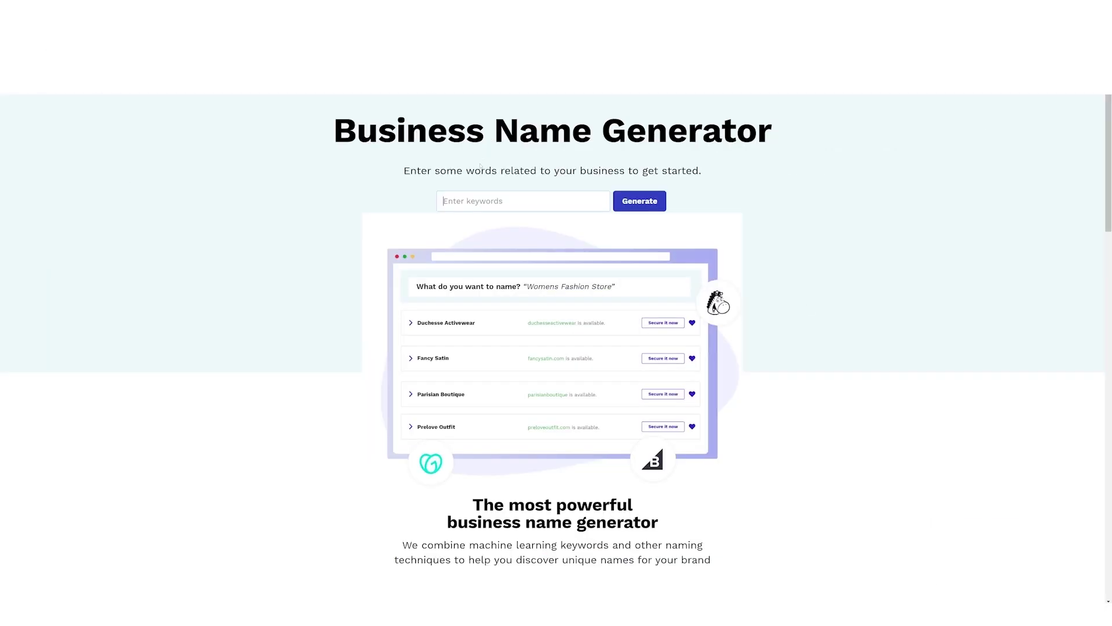
Generate Namesnack names from the keywords 'environment friendly energy solutions for homes'
left_click(497, 204)
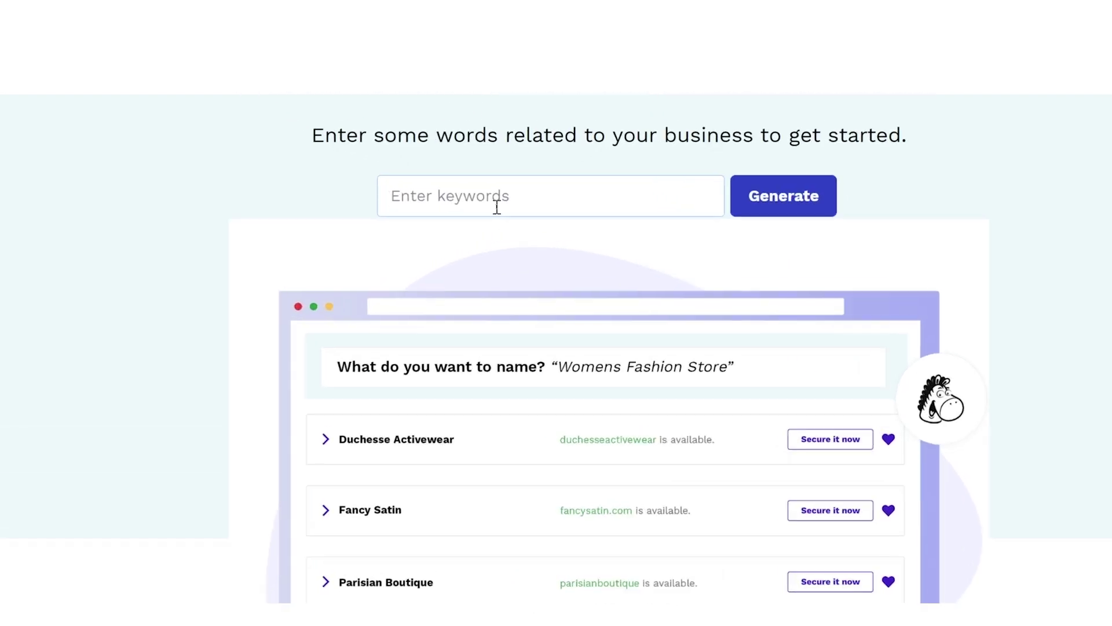
type("enviro")
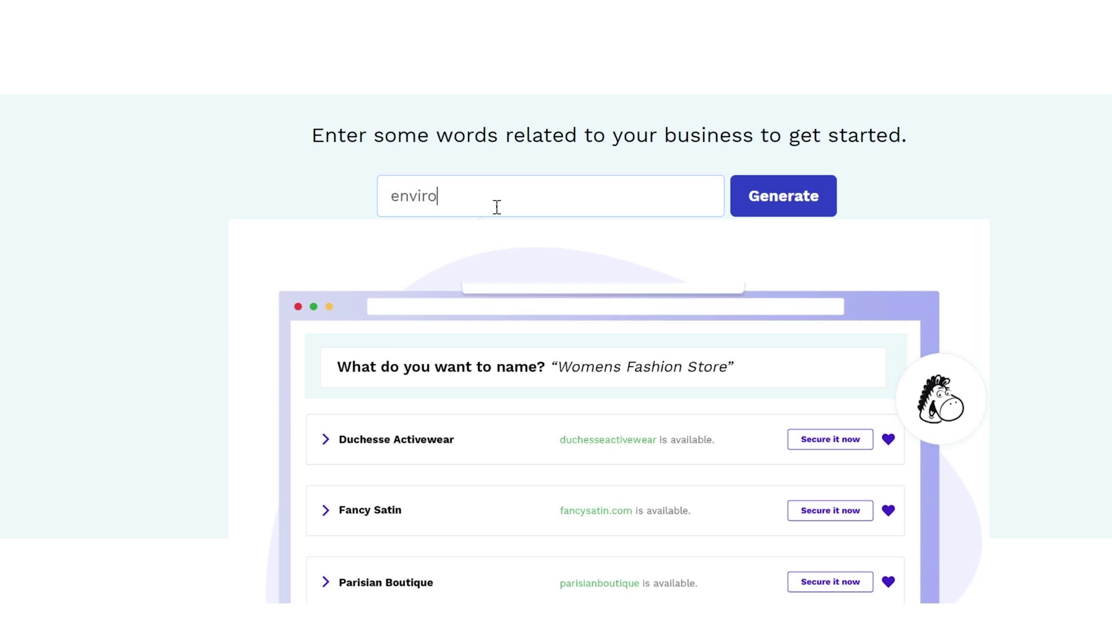
type("nment friendly ")
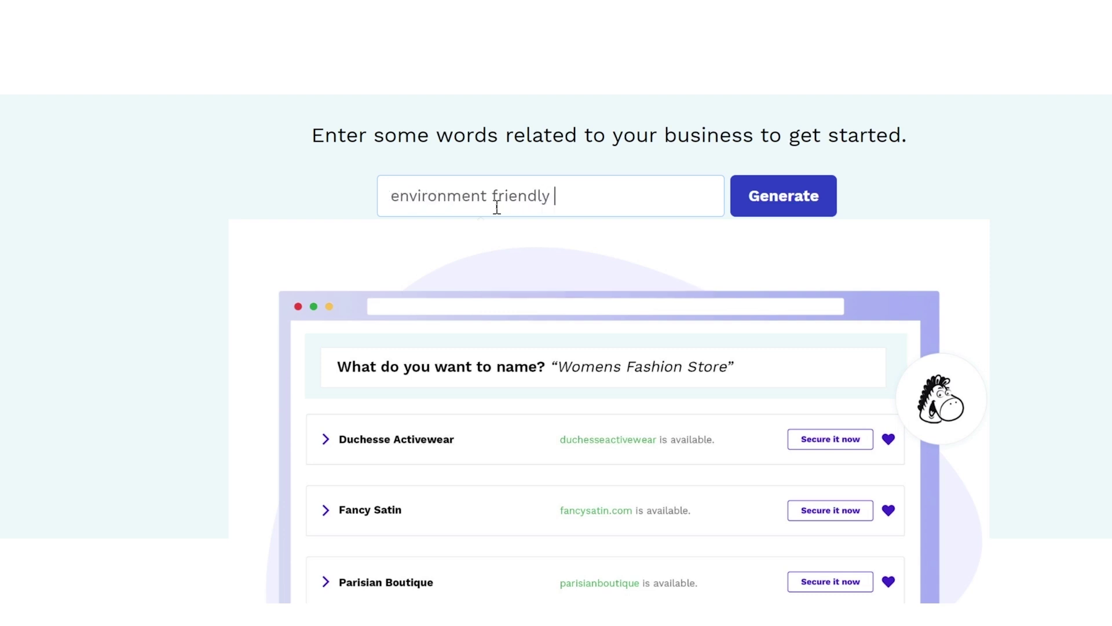
type("energy solutions for")
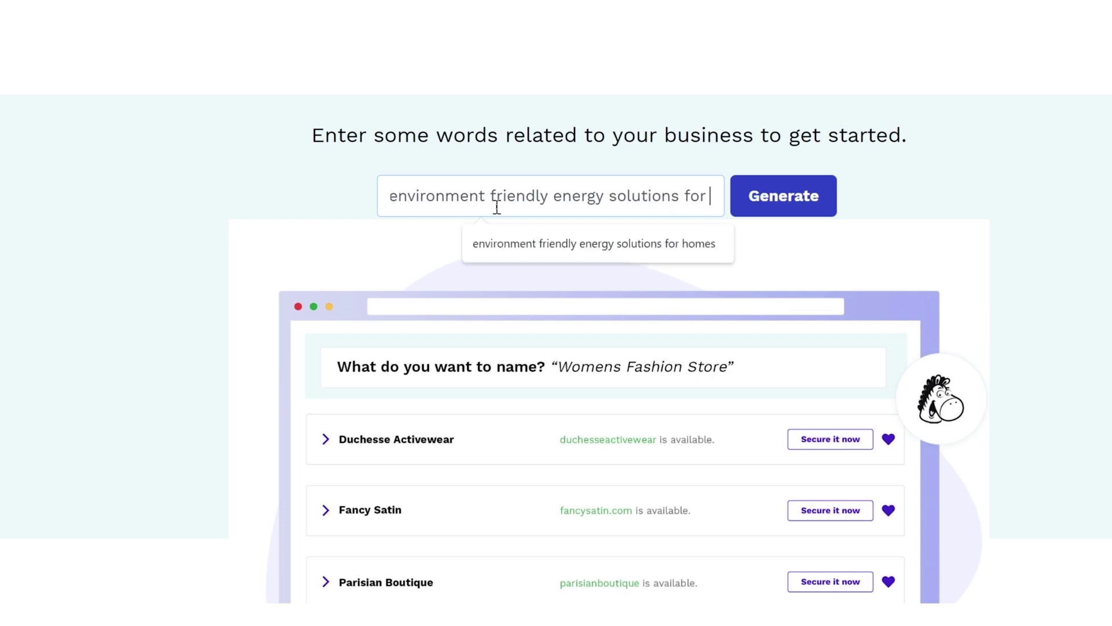
type(" homes")
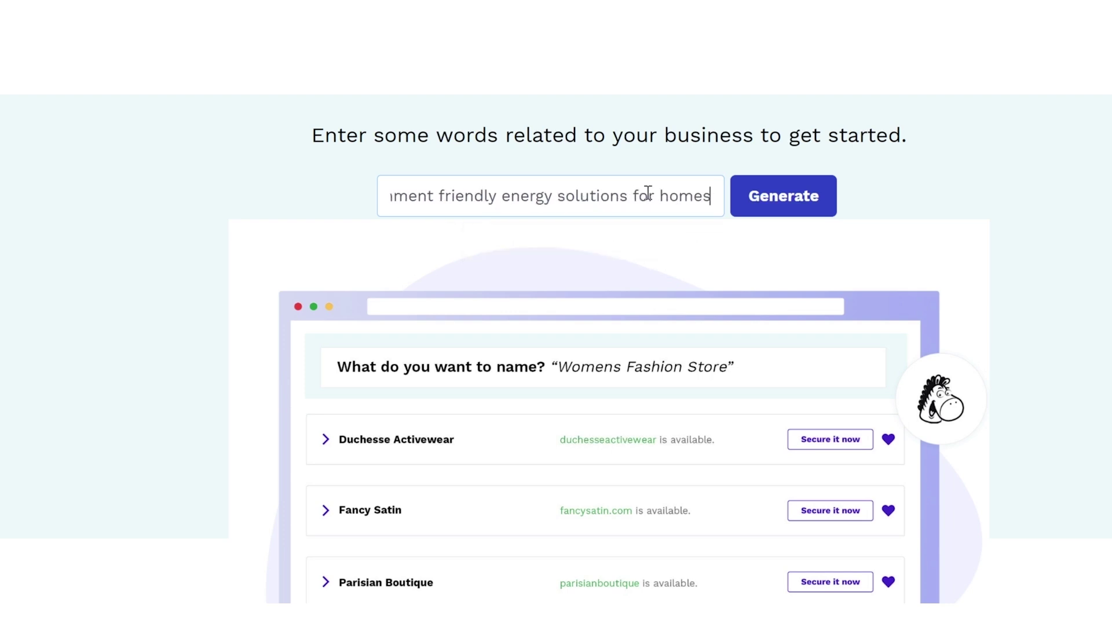
left_click(688, 213)
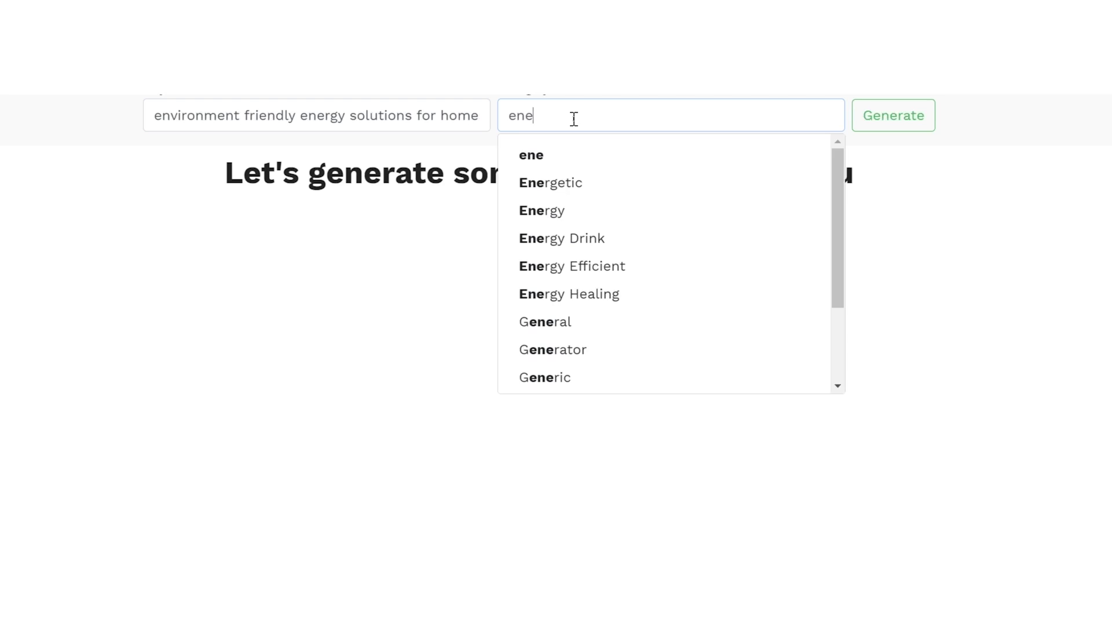
Set the Namesnack name category to Energy
left_click(544, 155)
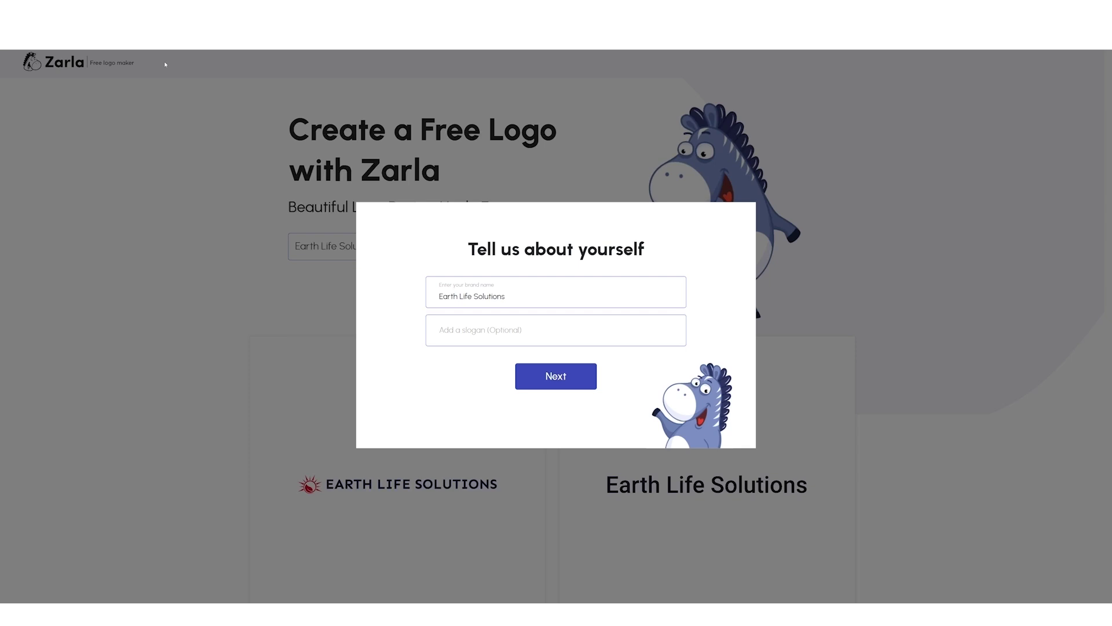
Select the Zarla page address and start adding a slogan for Earth Life Solutions
left_click(160, 23)
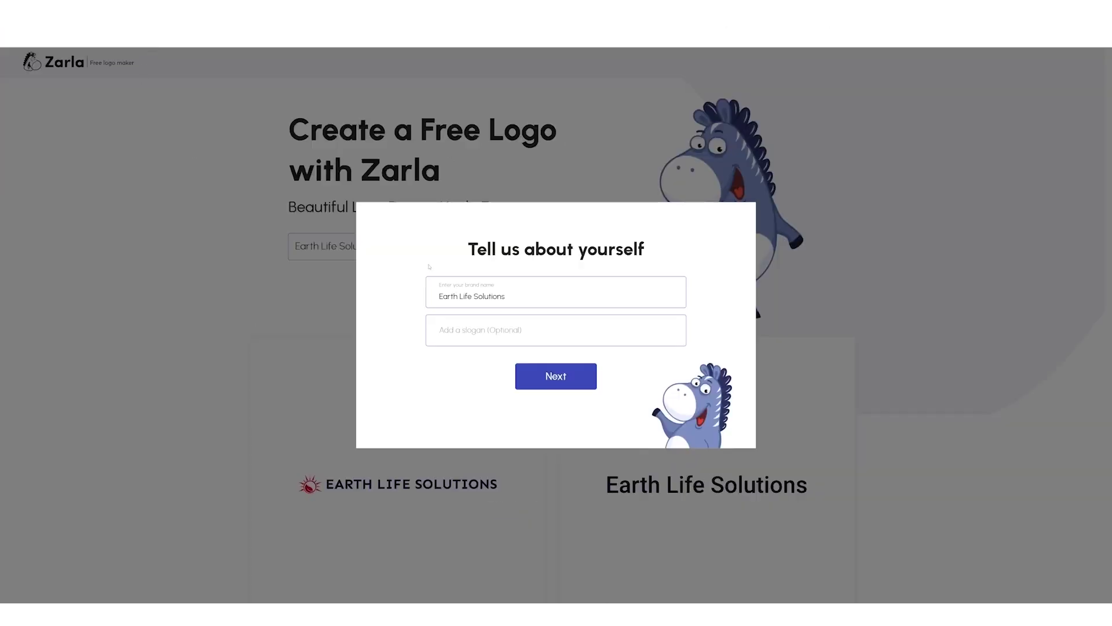
left_click(464, 329)
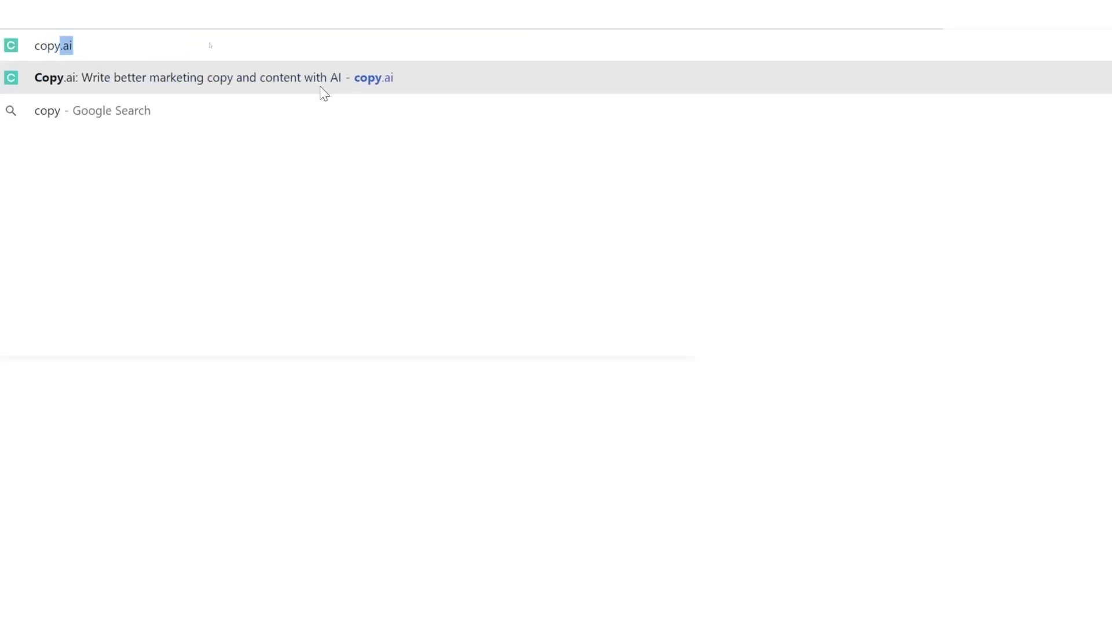
Go to copy.ai and sign up with Google, dismissing the yearly offer
type(".ai")
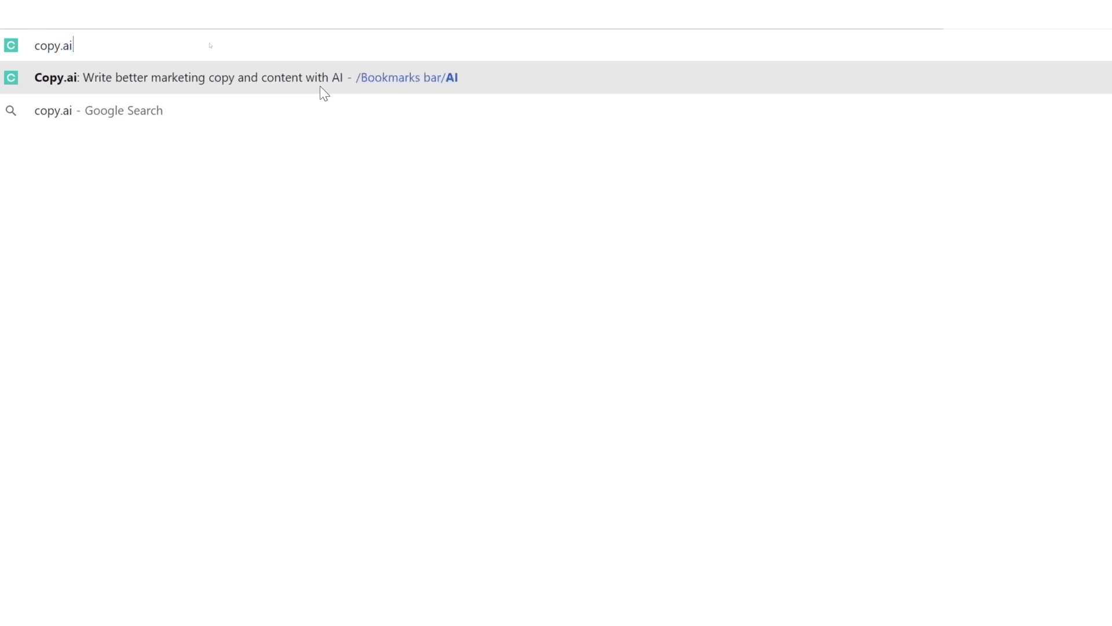
key("Return")
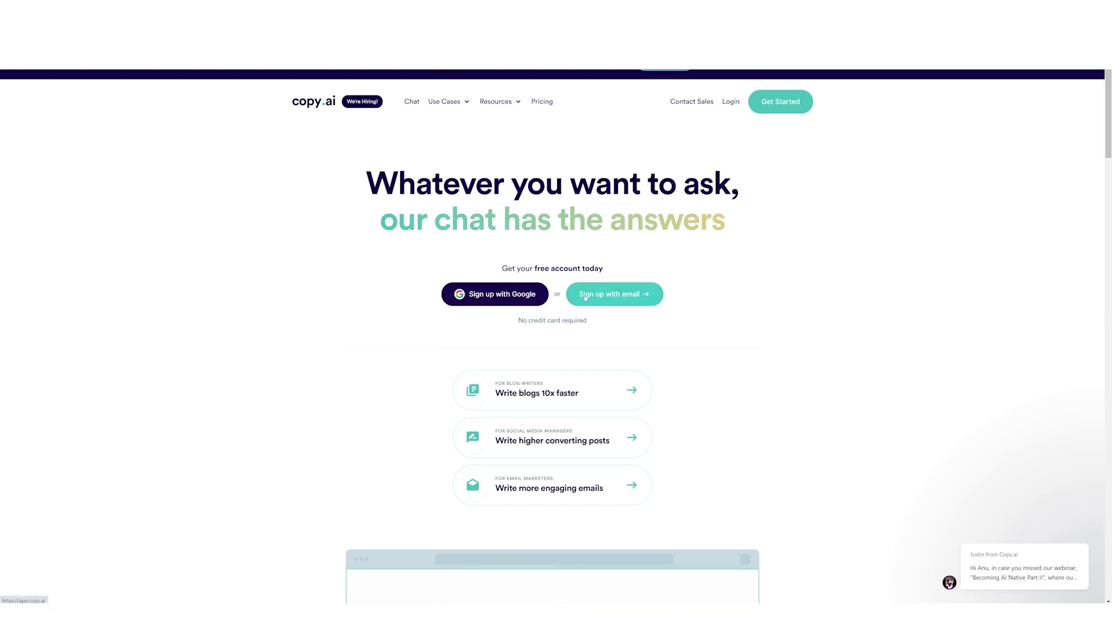
left_click(528, 299)
left_click(555, 383)
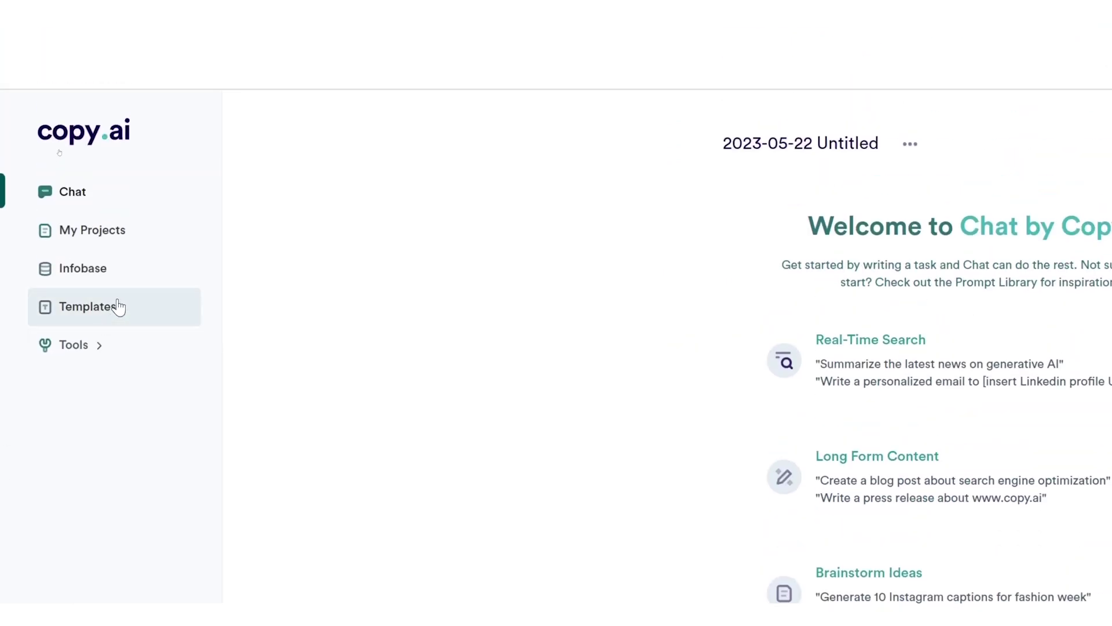
Start a new project from the Freestyle template under Writing Tool
left_click(118, 307)
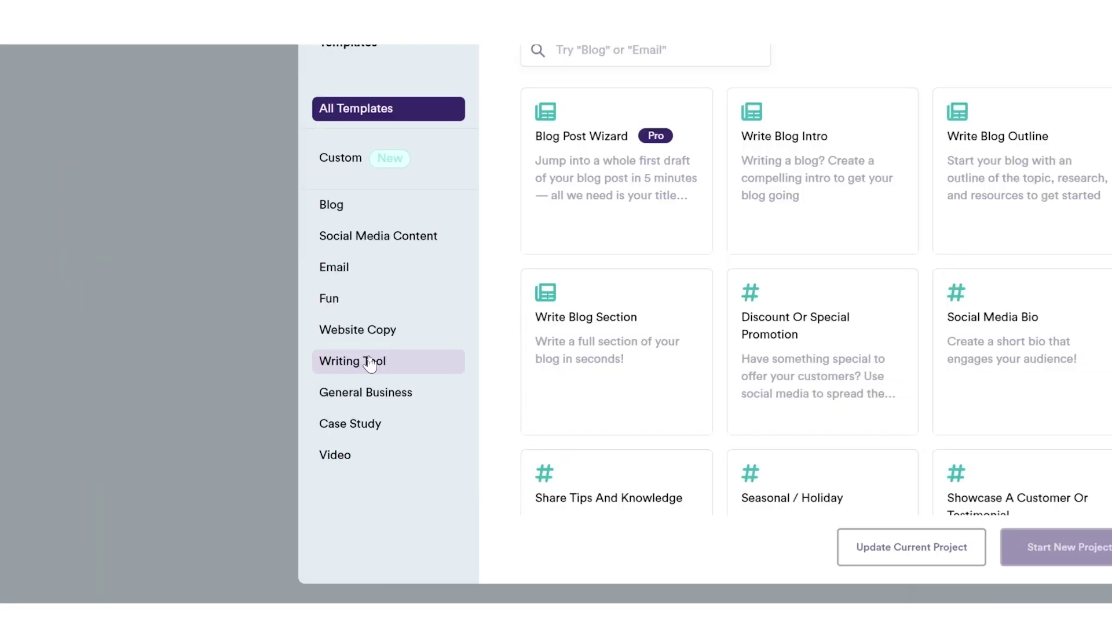
left_click(369, 358)
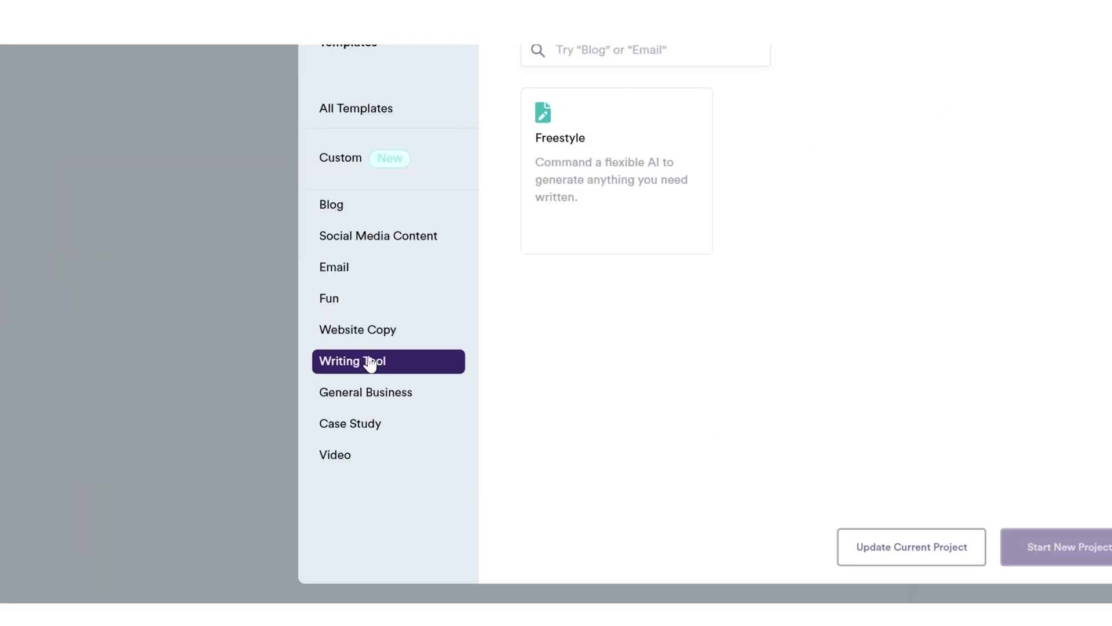
left_click(572, 241)
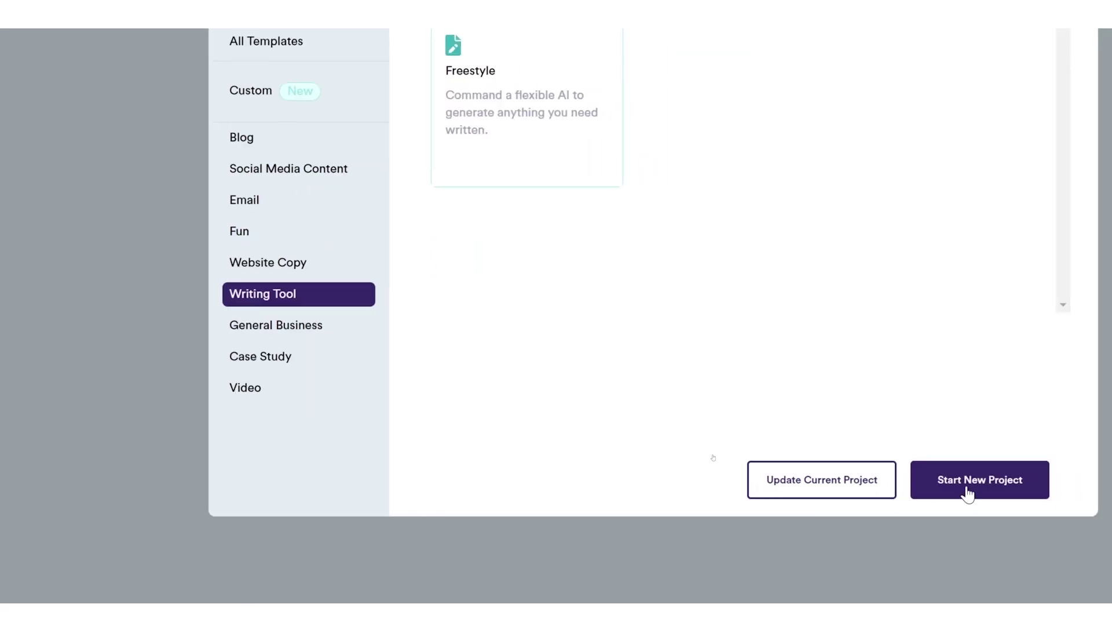
left_click(969, 493)
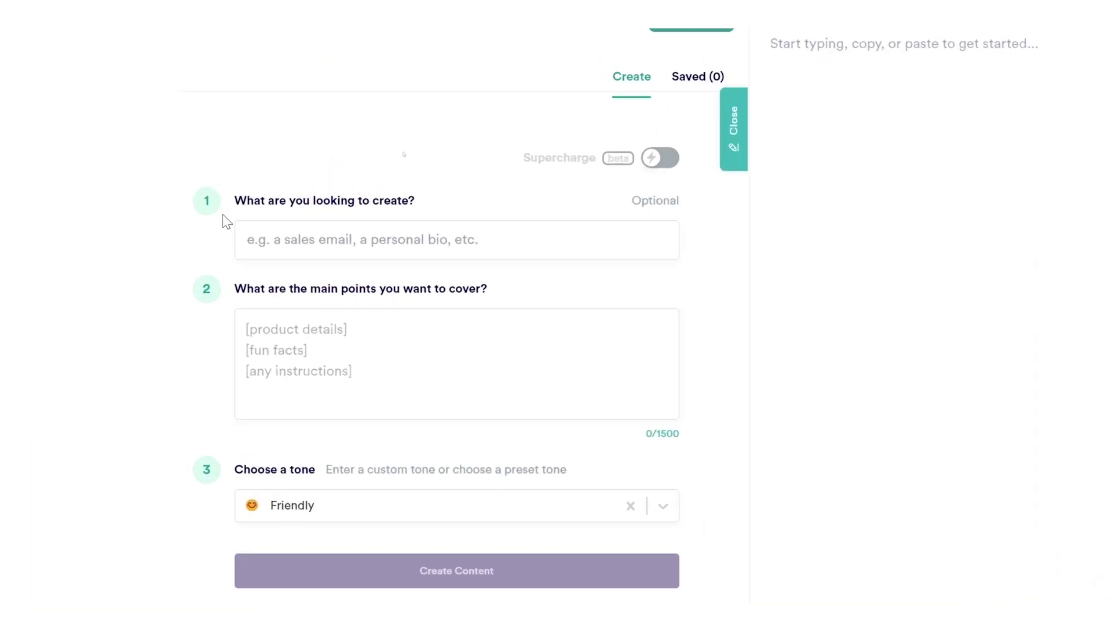
Generate slogans for 'environment friendly energy solutions for homes' and copy 'The best energy solutions for your home.'
left_click(398, 252)
type("sl")
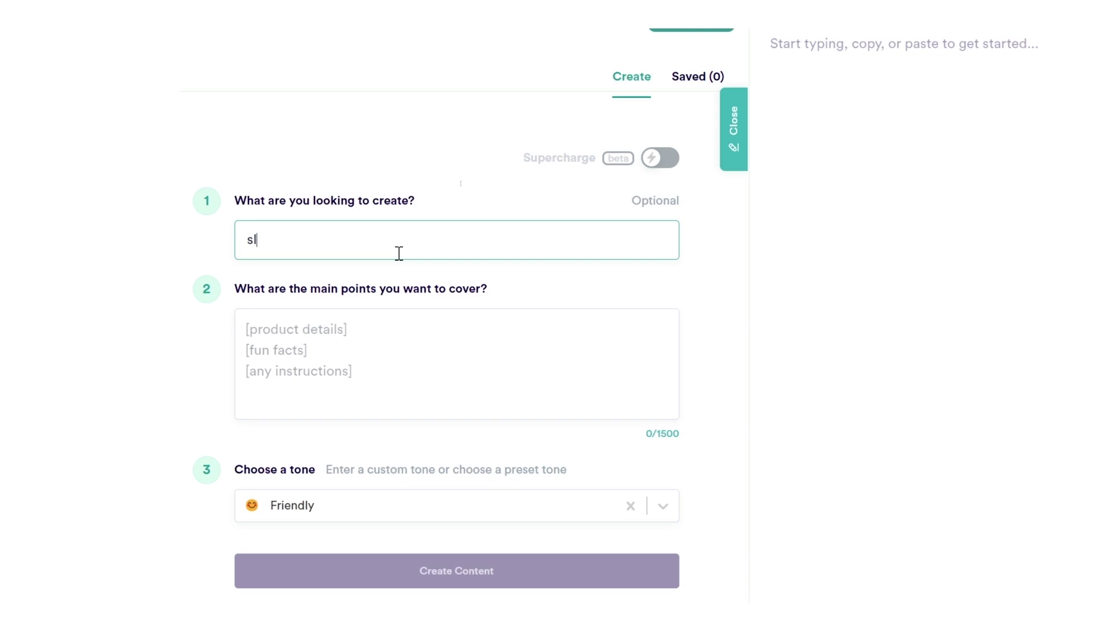
type("ogan")
left_click(333, 364)
type("environme")
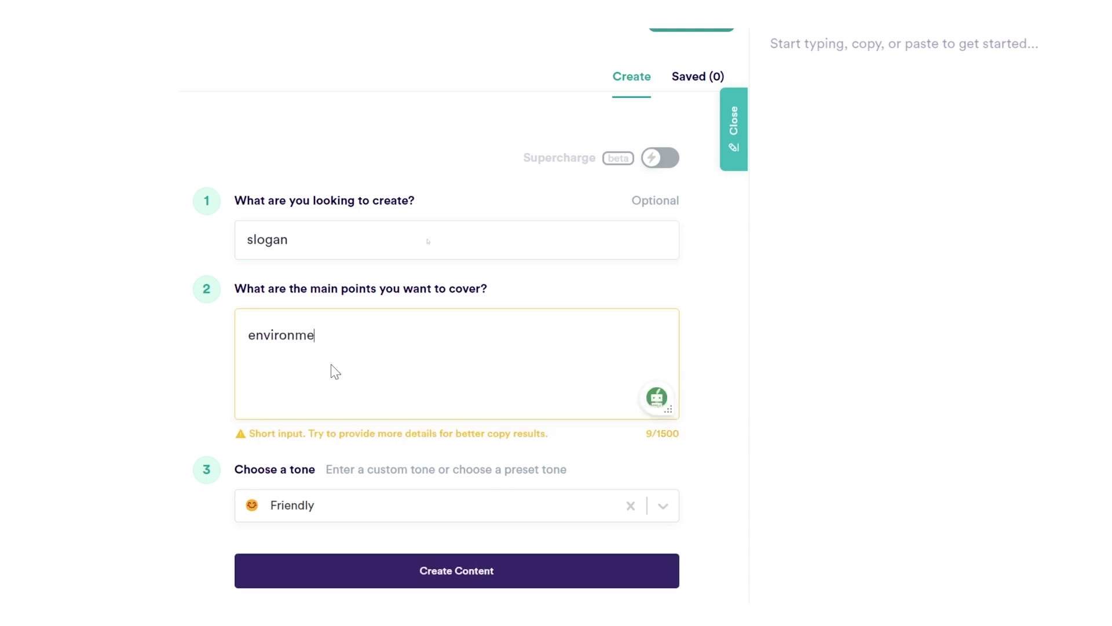
type("nt friendly energy")
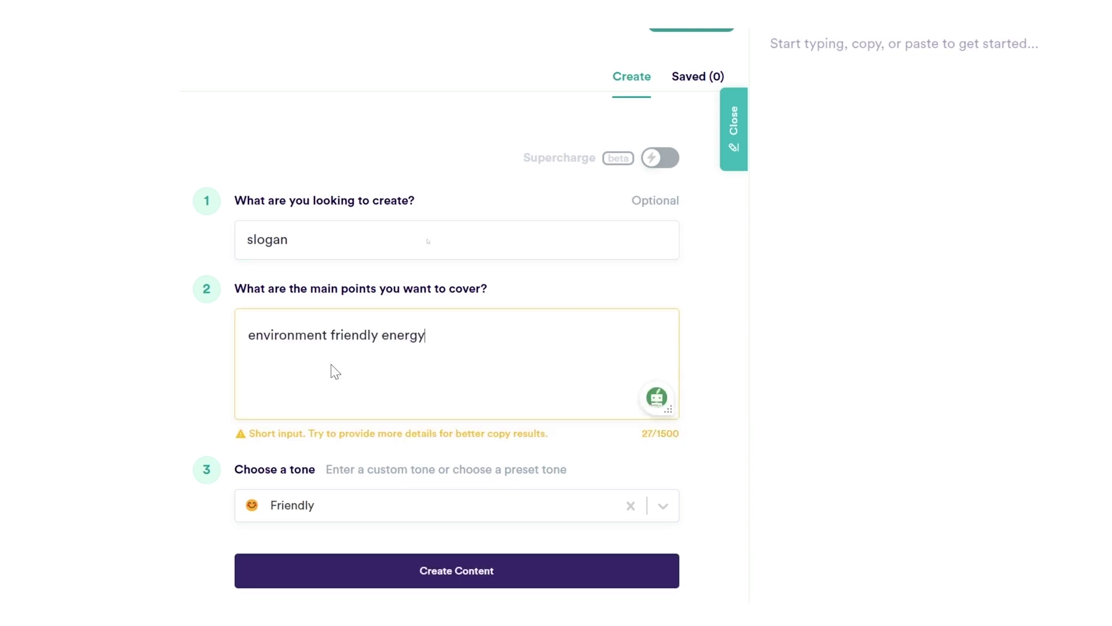
type(" solutions for homes")
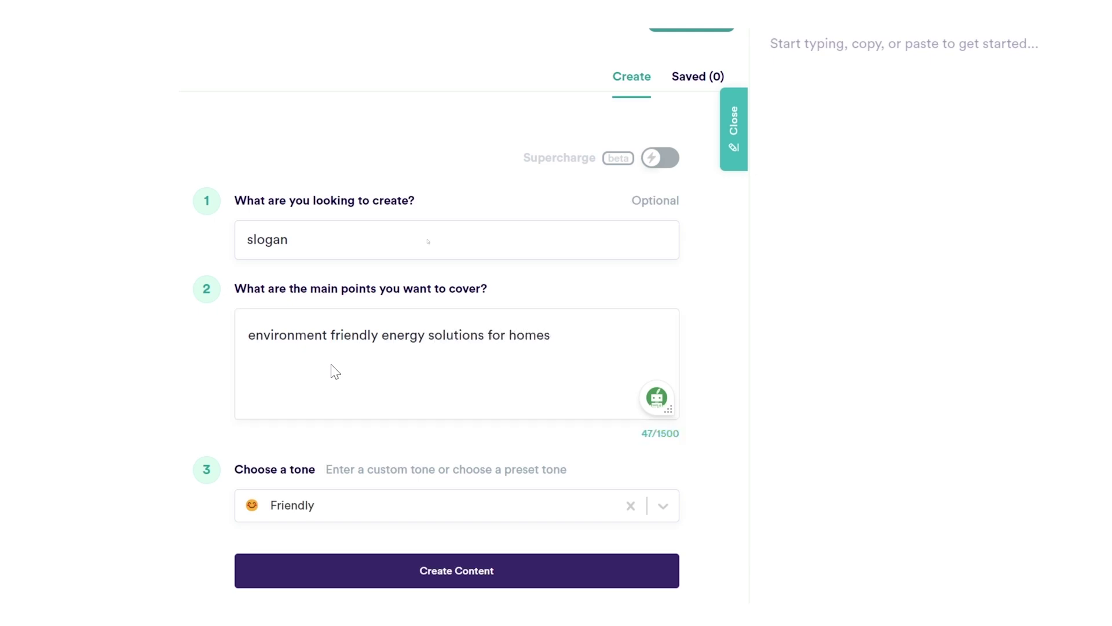
scroll(306, 522, "down", 1)
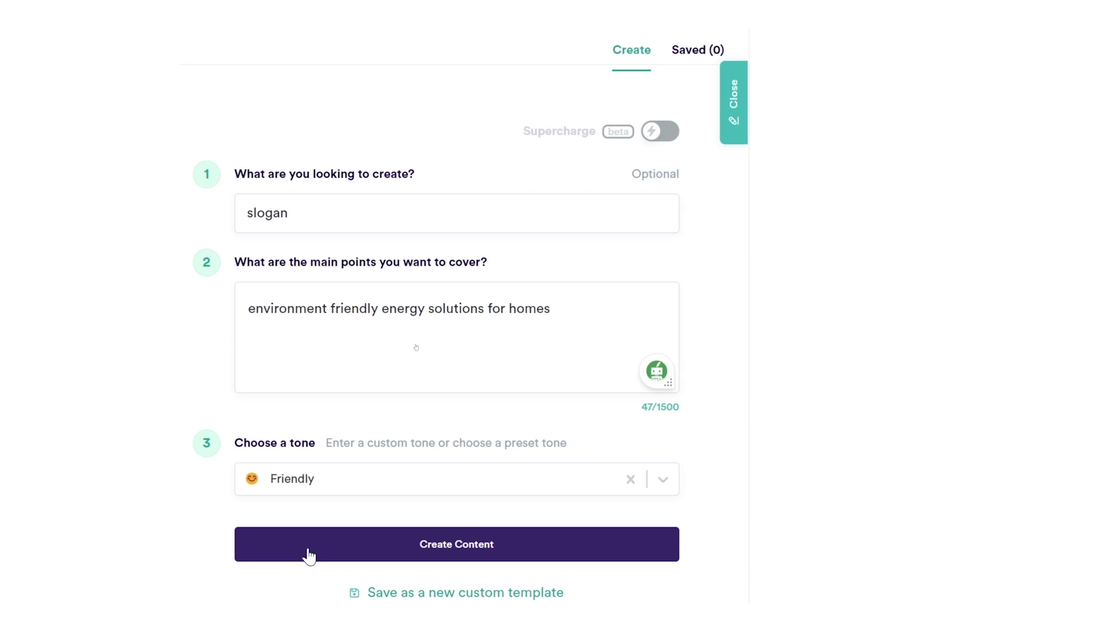
left_click(309, 555)
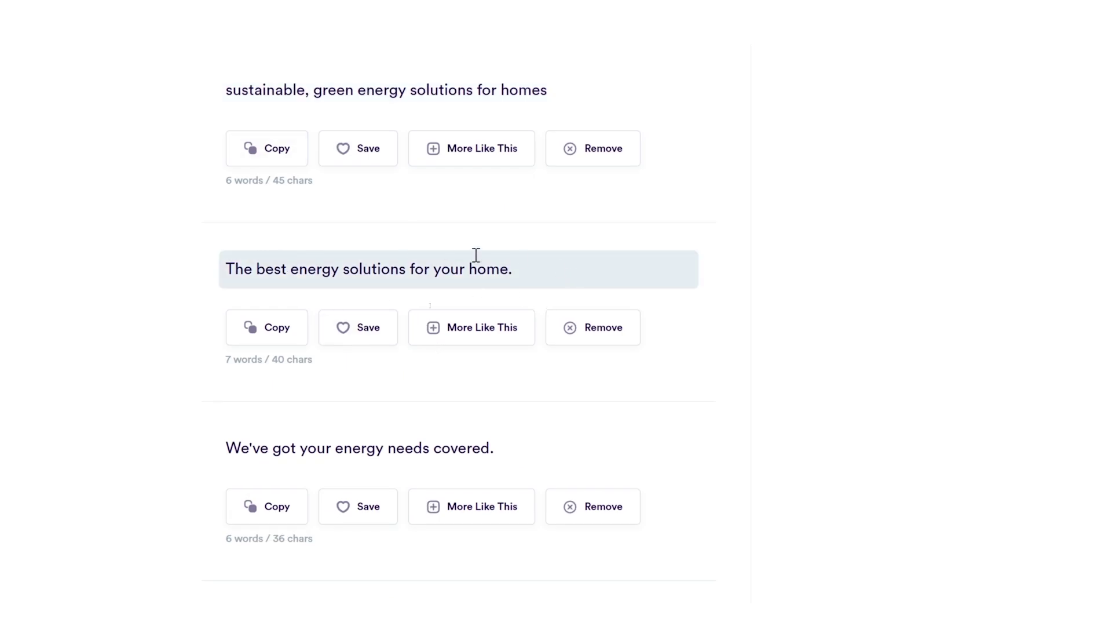
left_click(235, 334)
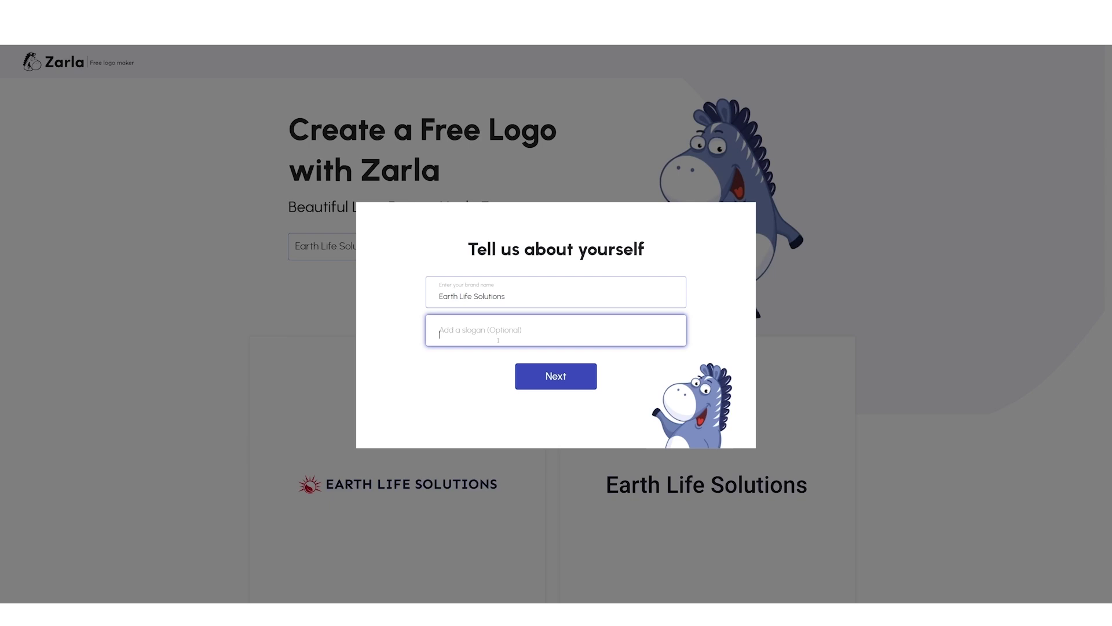
Paste the slogan into Zarla, mark the business as starting soon, and let icons be auto-chosen
key("ctrl+v")
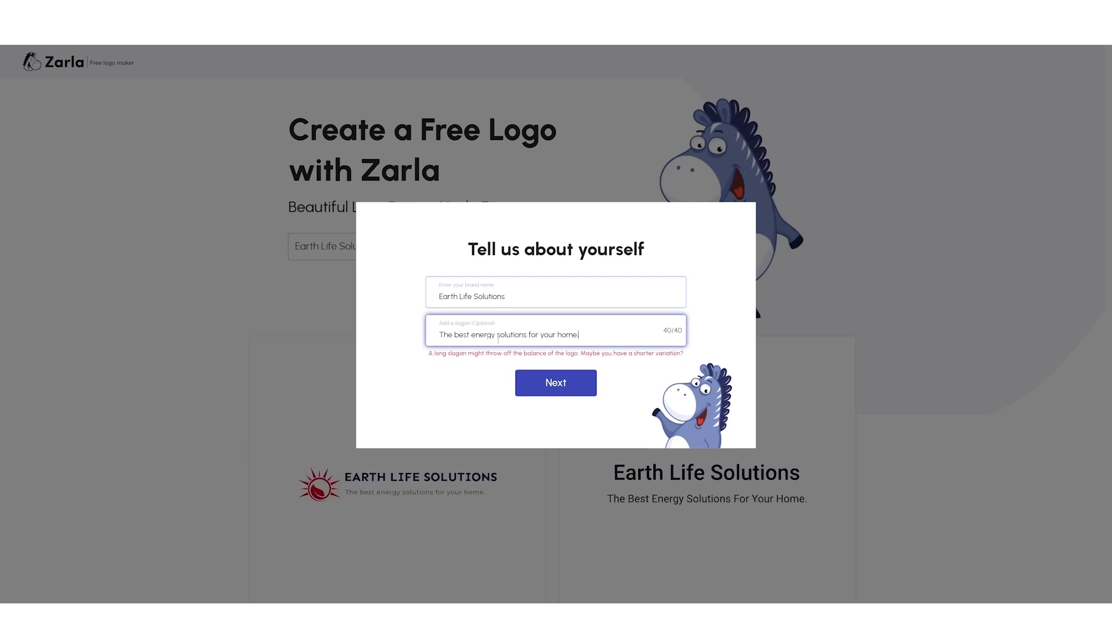
left_click(518, 374)
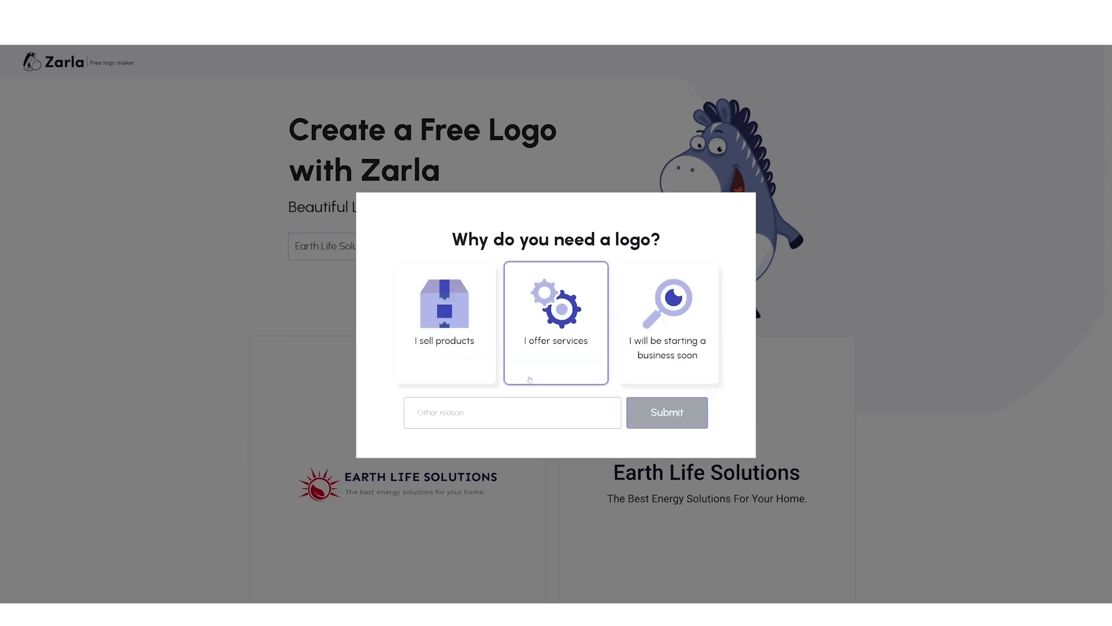
left_click(651, 331)
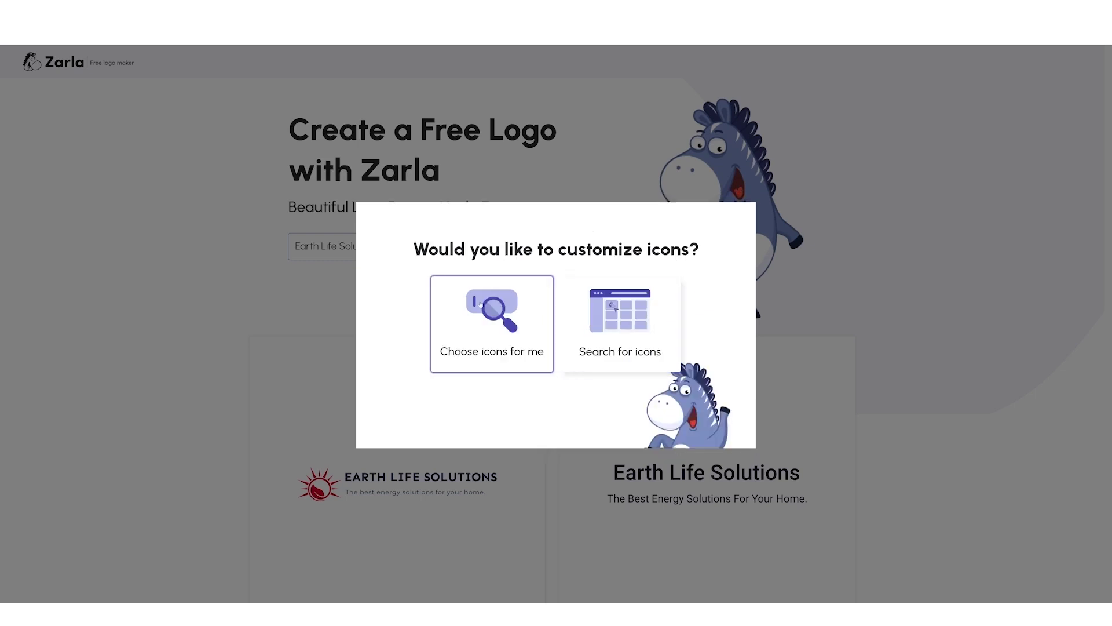
left_click(521, 342)
Browse Zarla's logo designs and open the red sun-and-leaf logo in the editor
scroll(558, 353, "down", 5)
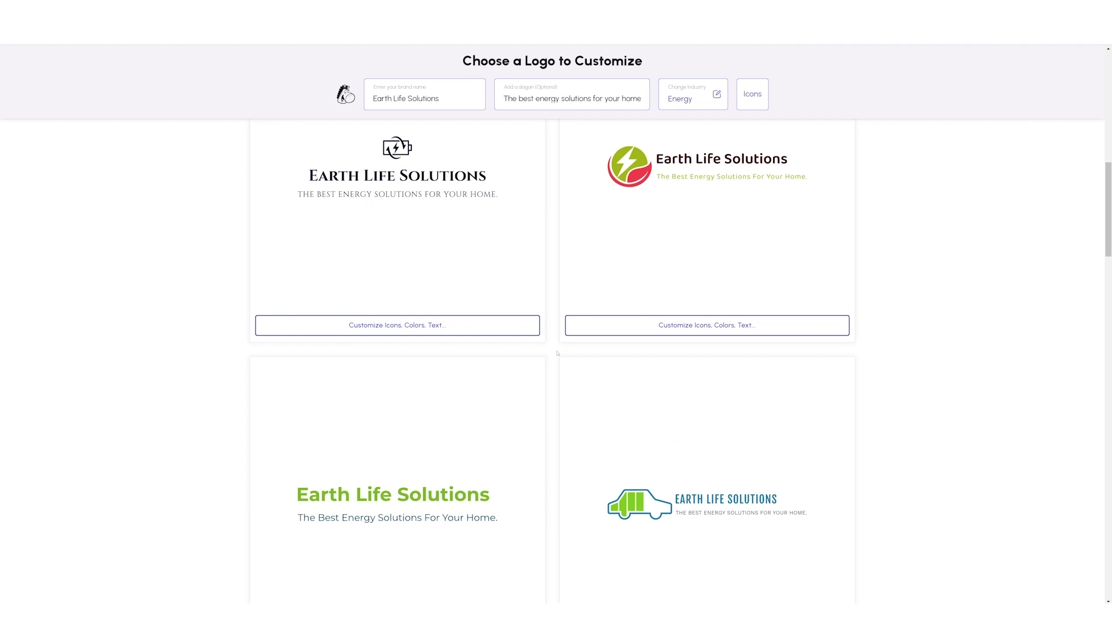
scroll(555, 365, "down", 3)
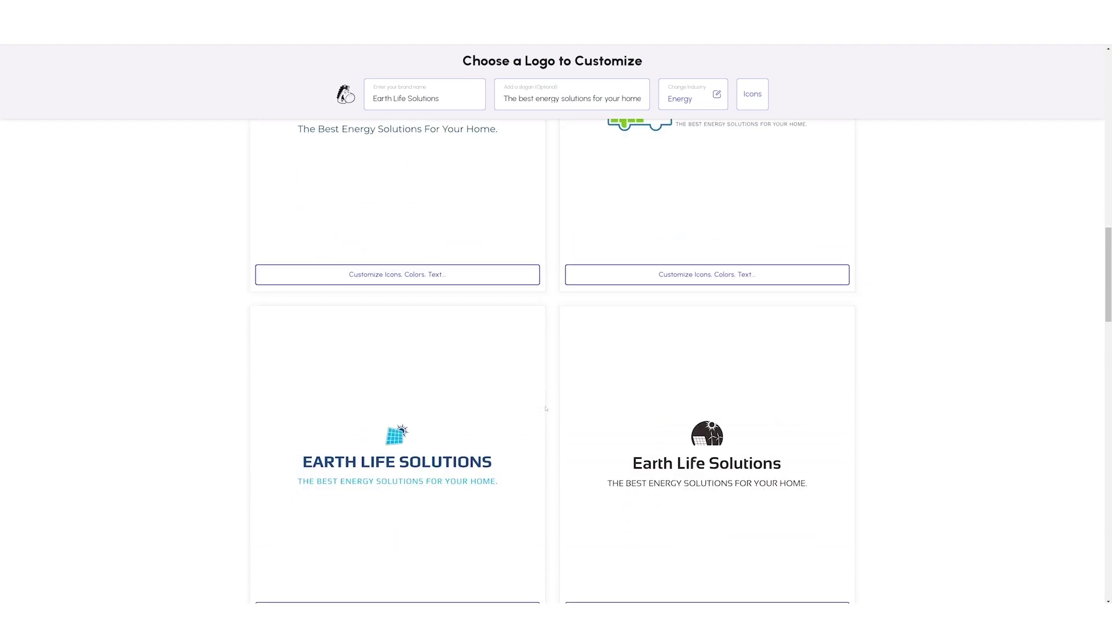
scroll(546, 408, "up", 10)
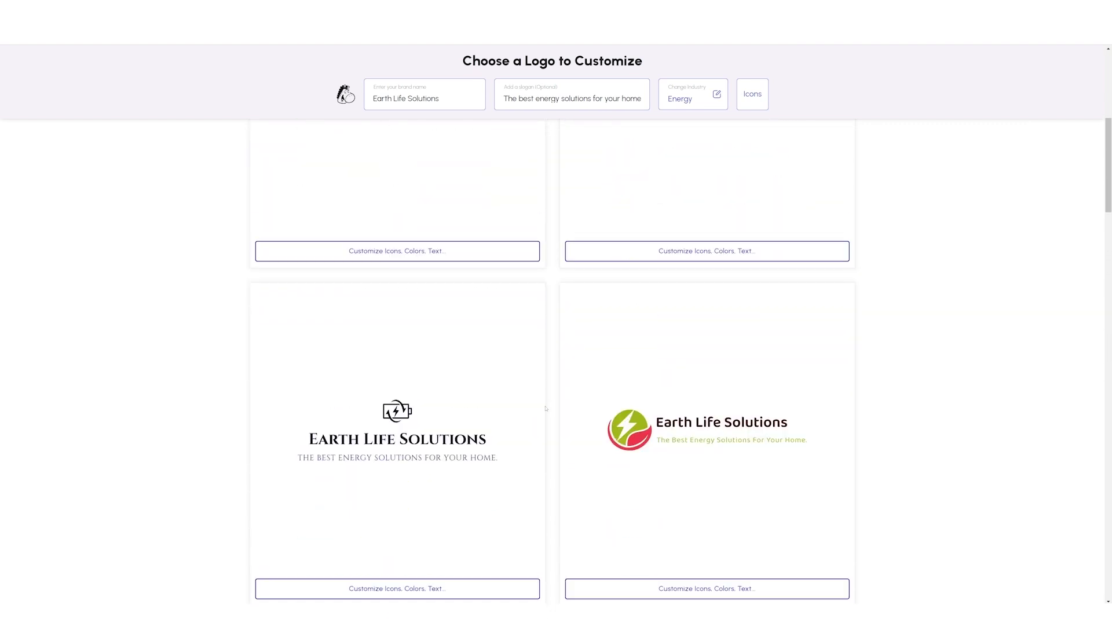
scroll(553, 360, "up", 2)
left_click(400, 217)
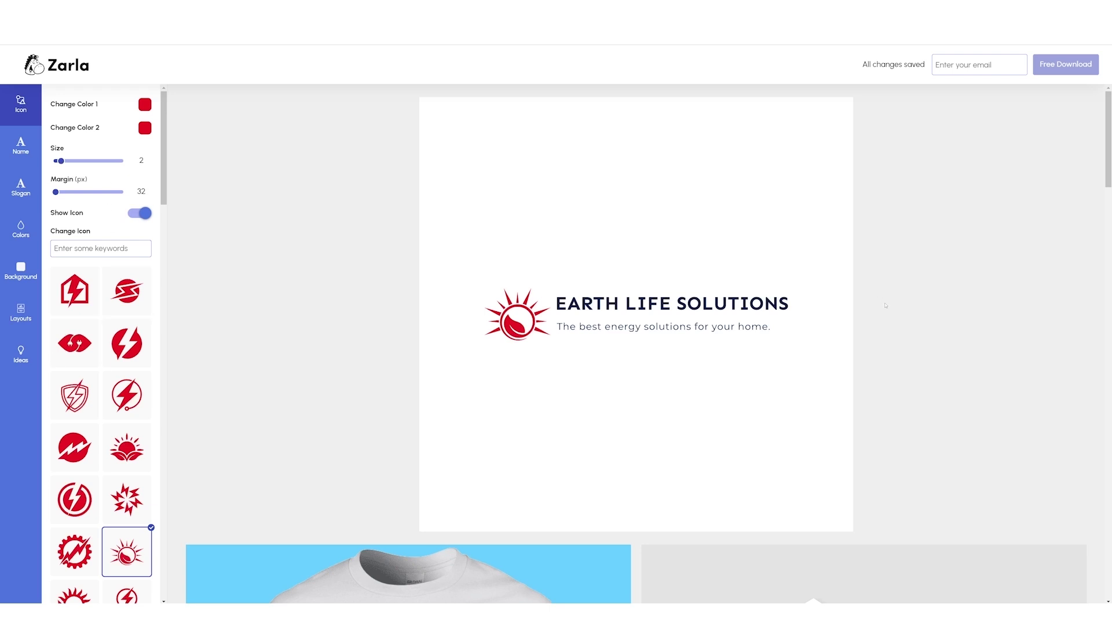
Paste the account e-mail into Zarla's header field and request the free logo package
left_click(954, 64)
key("ctrl+v")
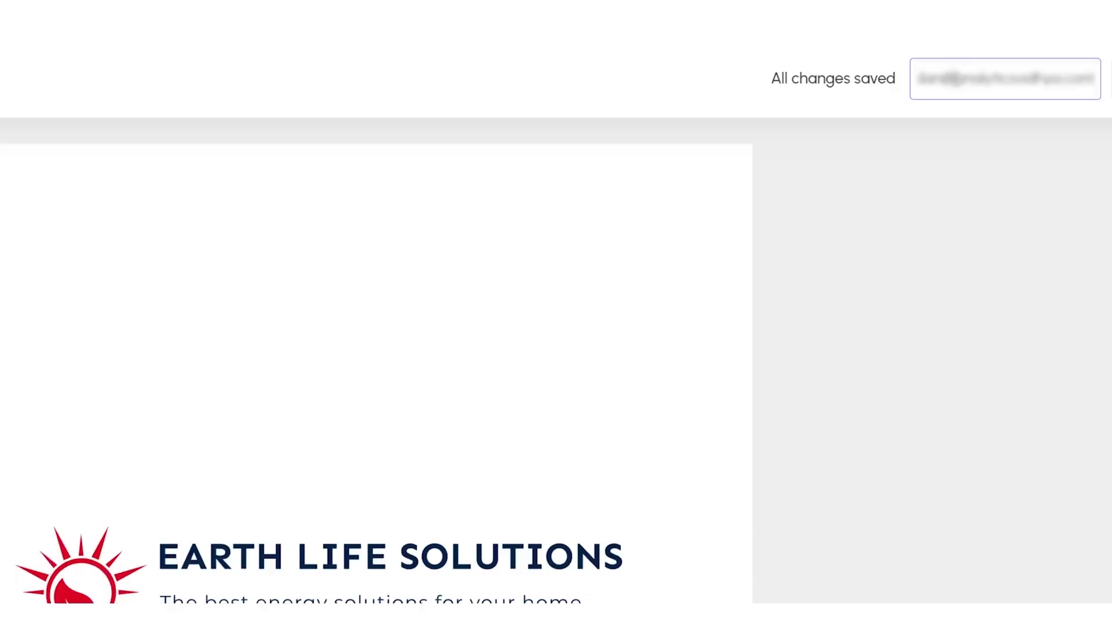
left_click(1064, 67)
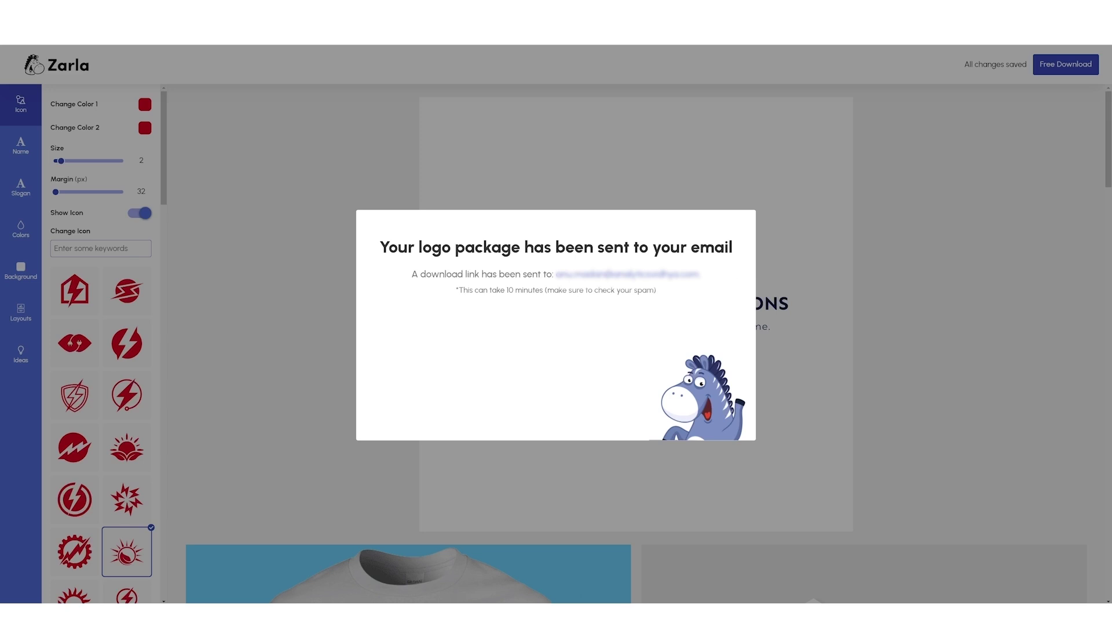
Load bing.com in a new browser tab
key("alt+Tab")
left_click(242, 21)
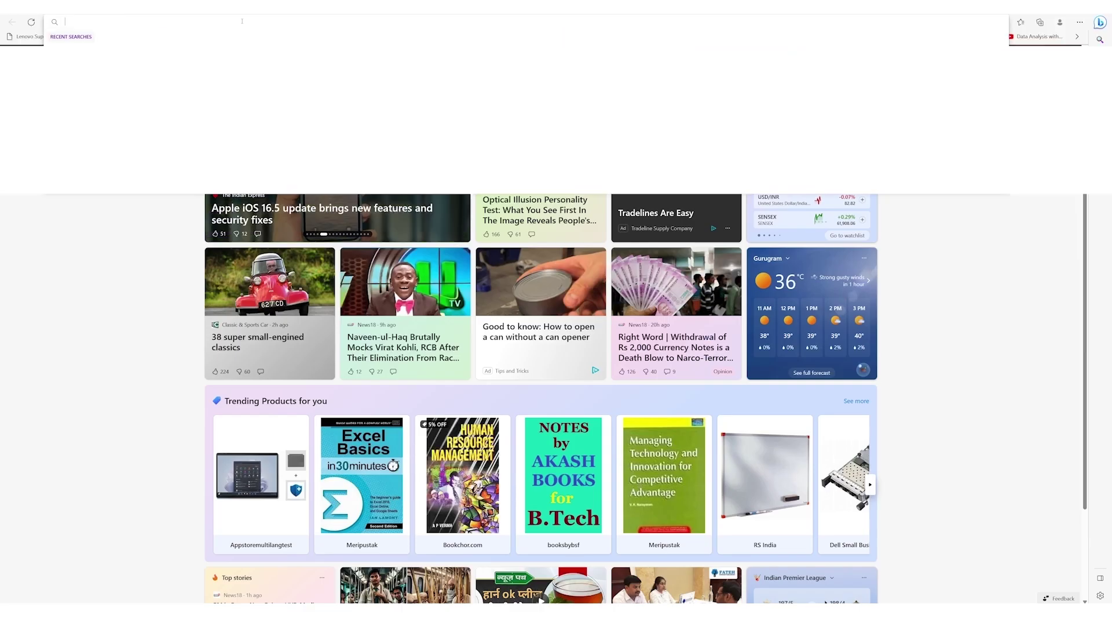
type("bing.com")
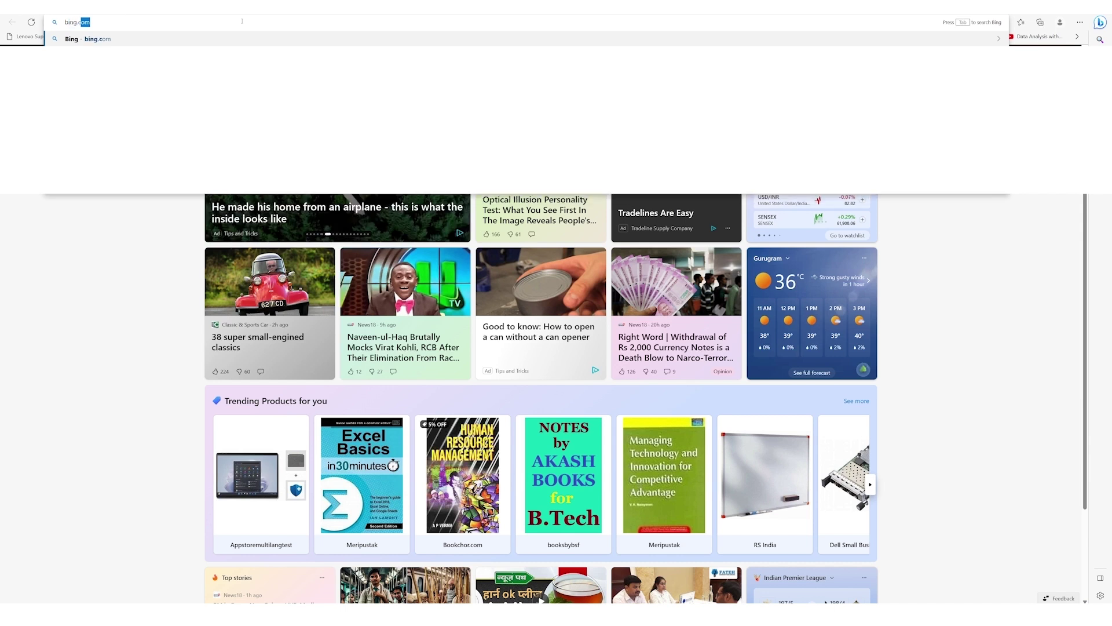
key("Return")
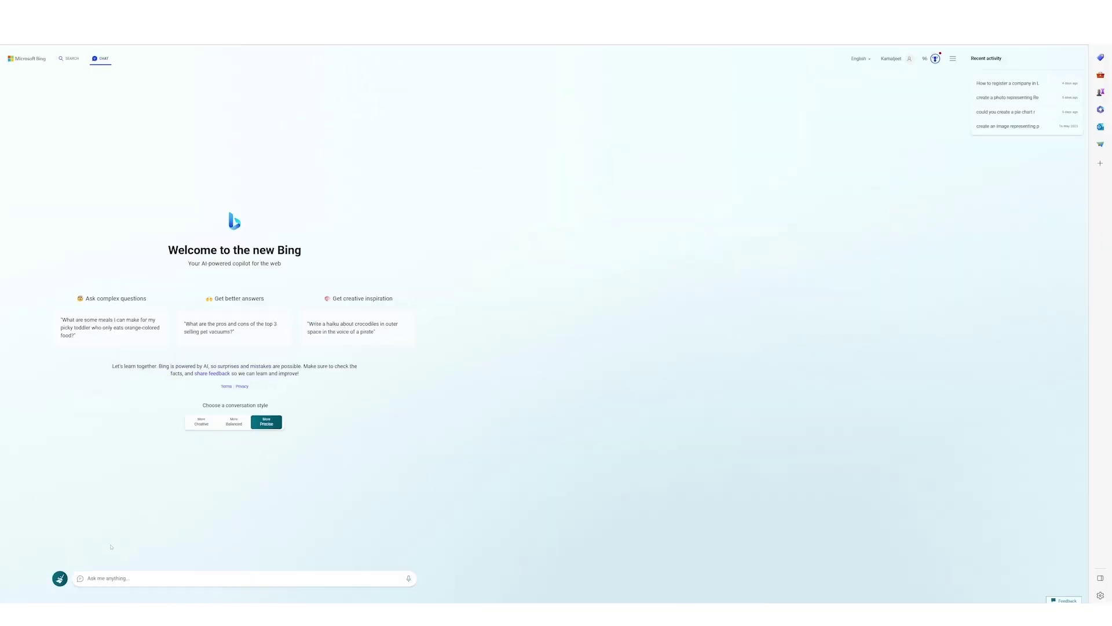
Ask Bing Chat 'How to get a company registered in LA' and read the answer
left_click(160, 573)
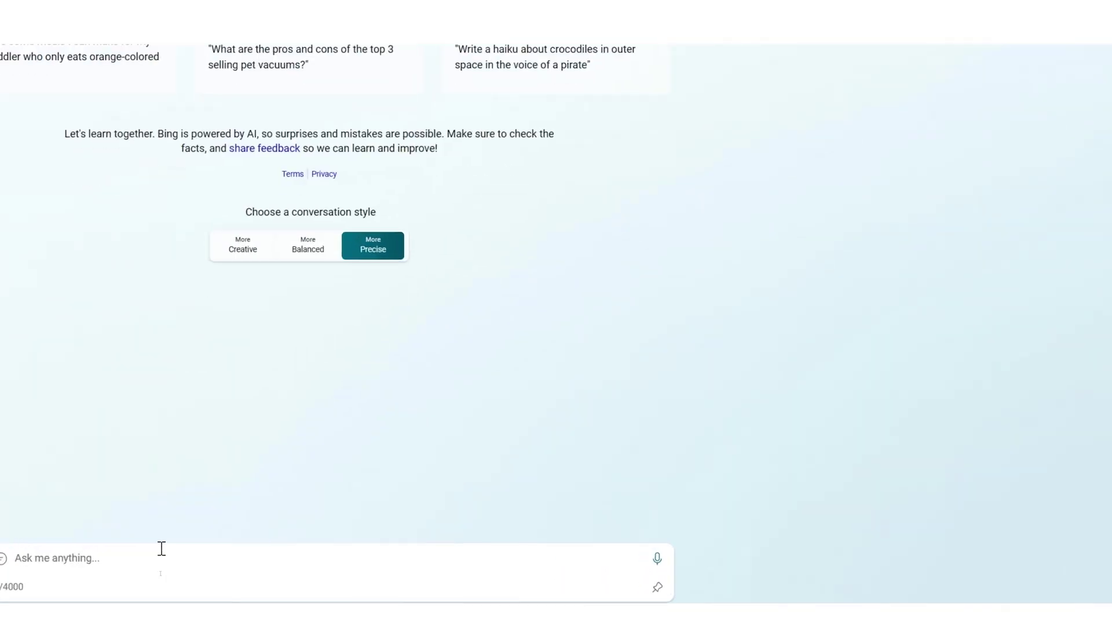
type("How to")
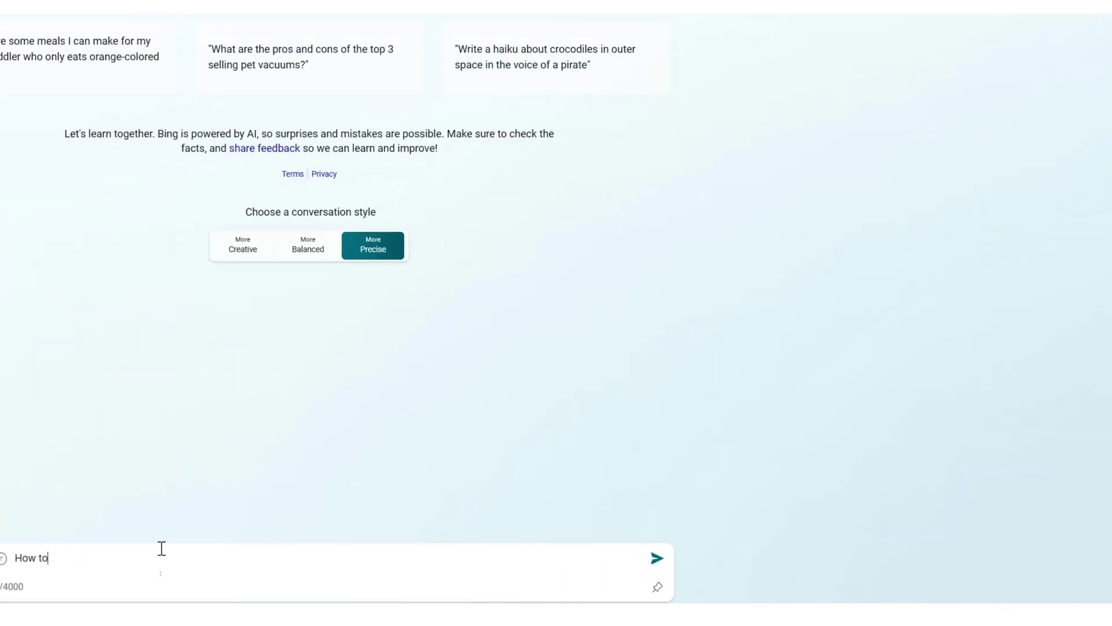
type(" get a company register")
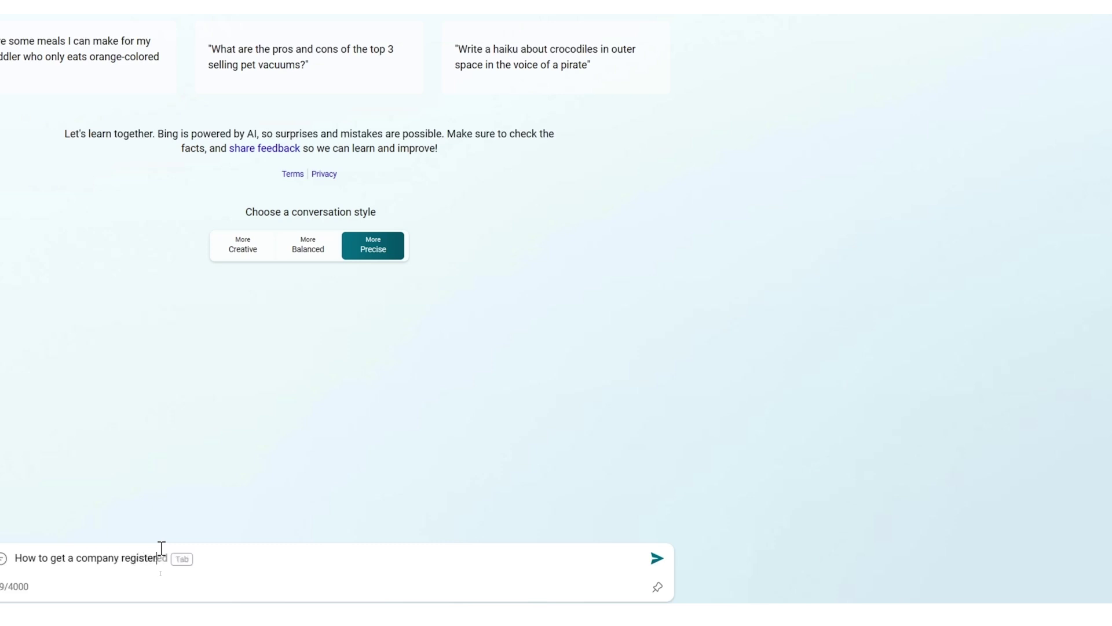
type("ed in LA")
key("Return")
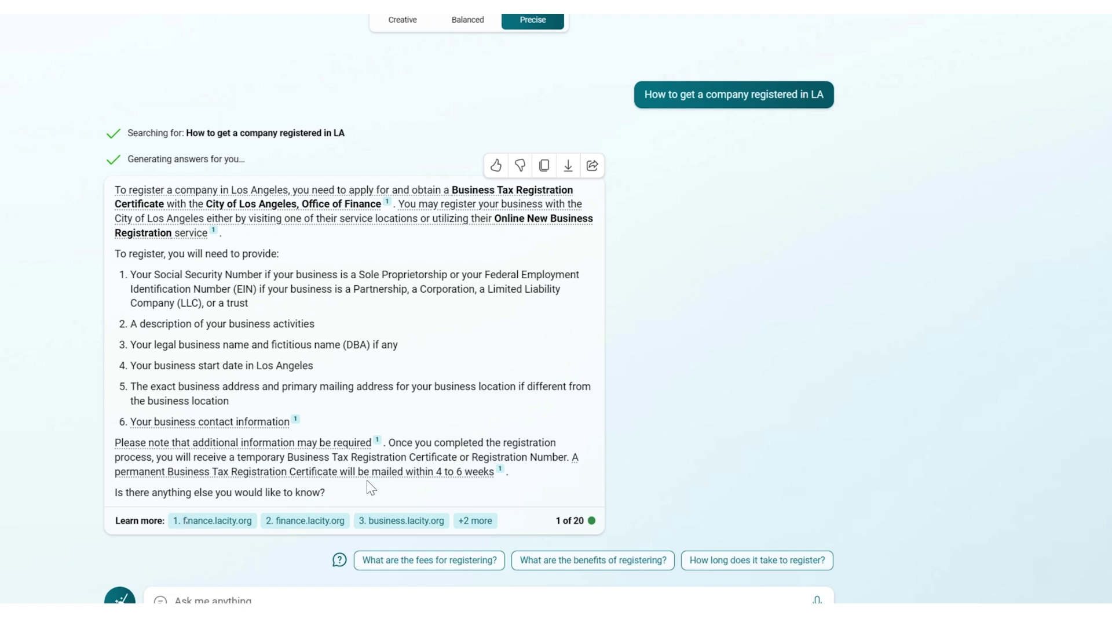
mouse_move(376, 479)
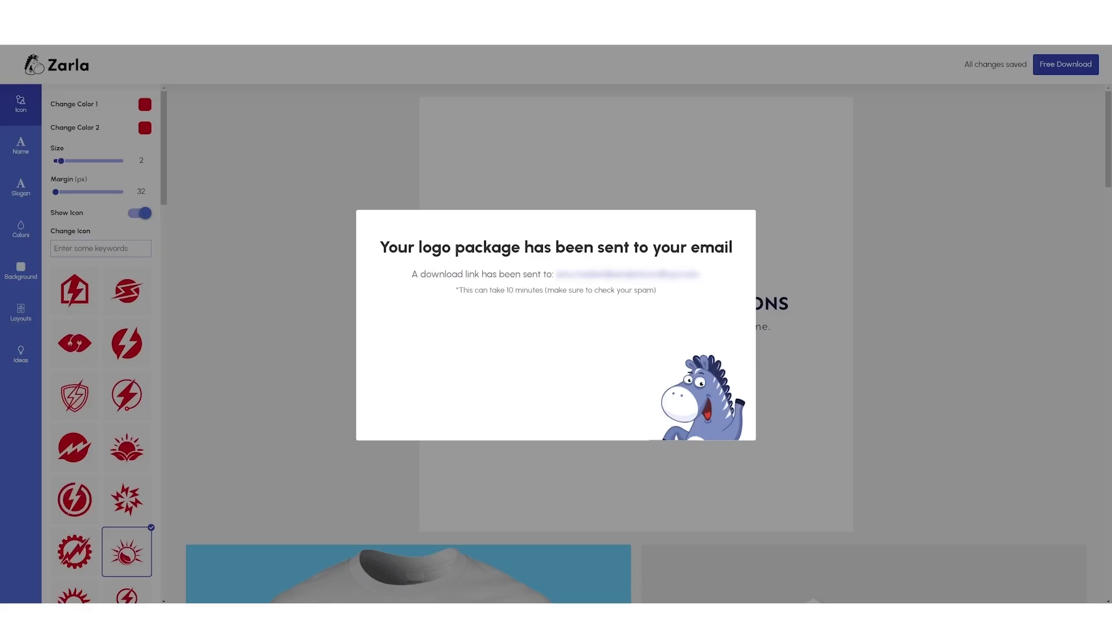
Open a new Chrome tab on the Google search page
key("ctrl+t")
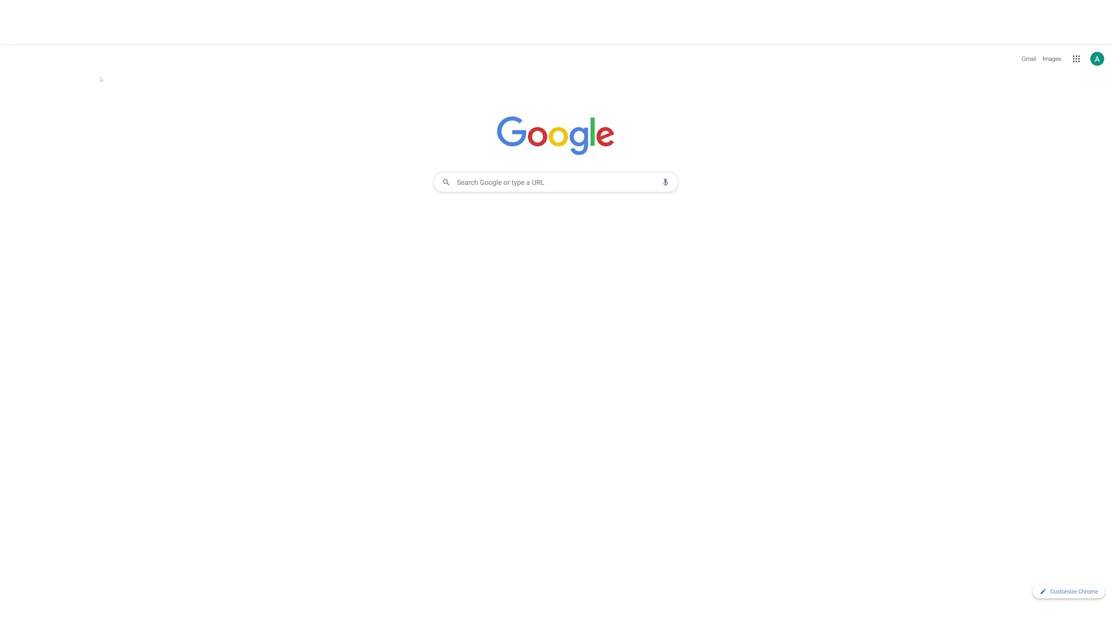
Go to durable.co and launch the AI website generator's setup questions
type("durable")
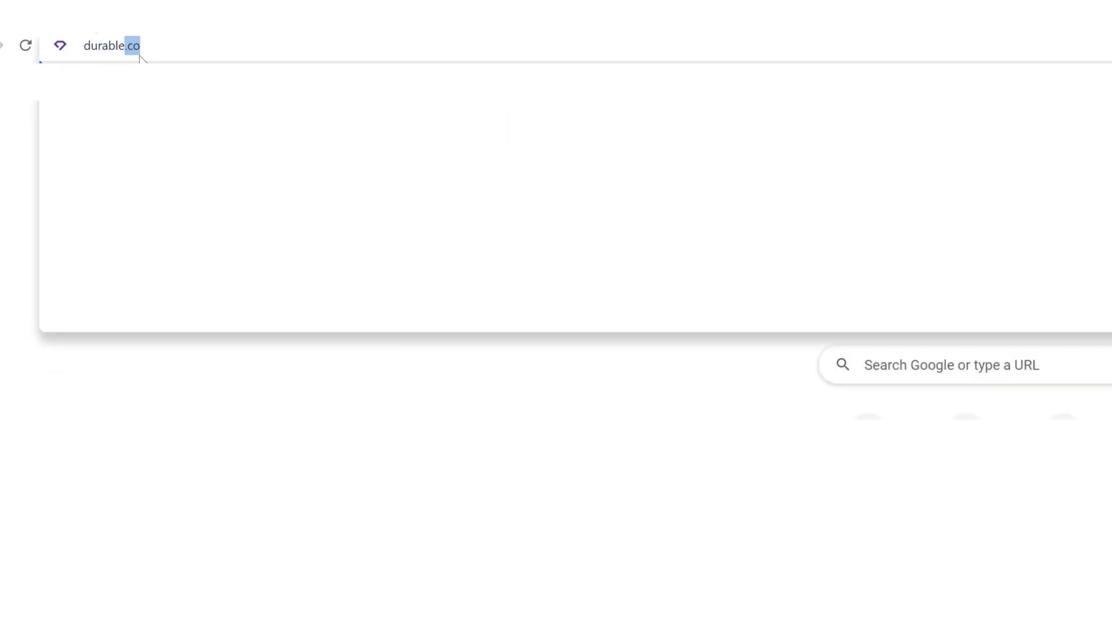
type(".co")
key("Return")
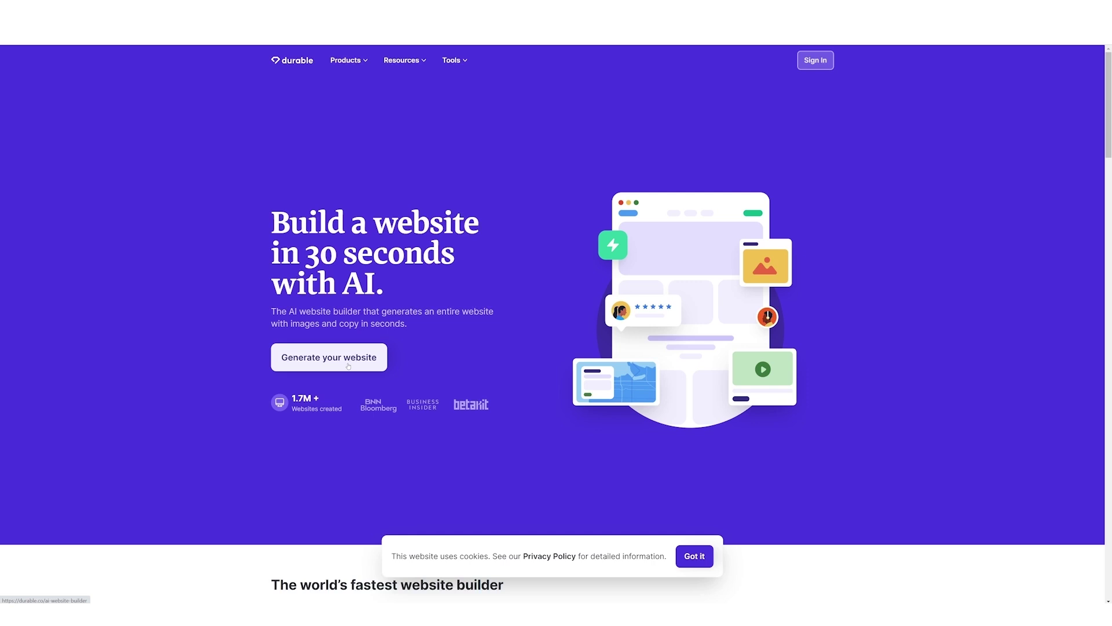
left_click(348, 366)
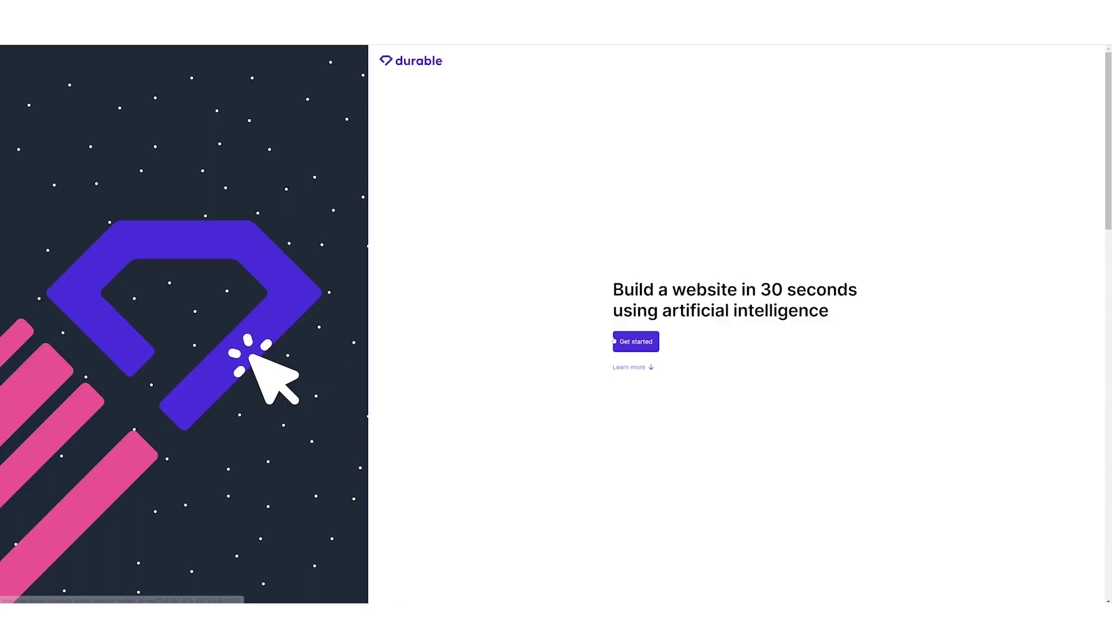
left_click(621, 343)
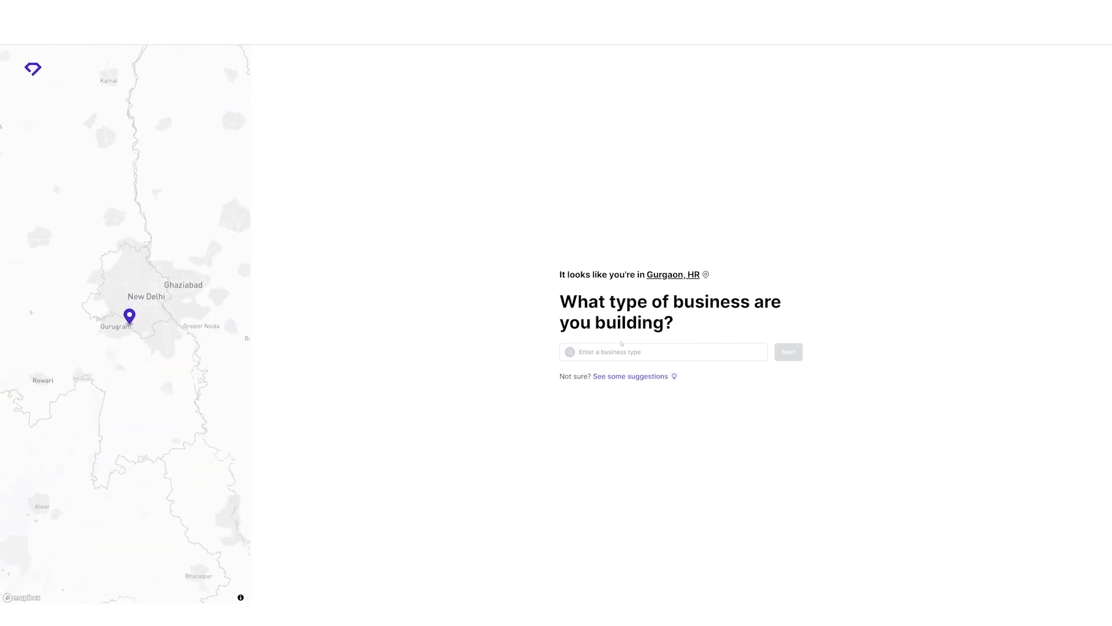
Change the business location from Gurgaon to Los Angeles, CA, USA and save it
left_click(665, 275)
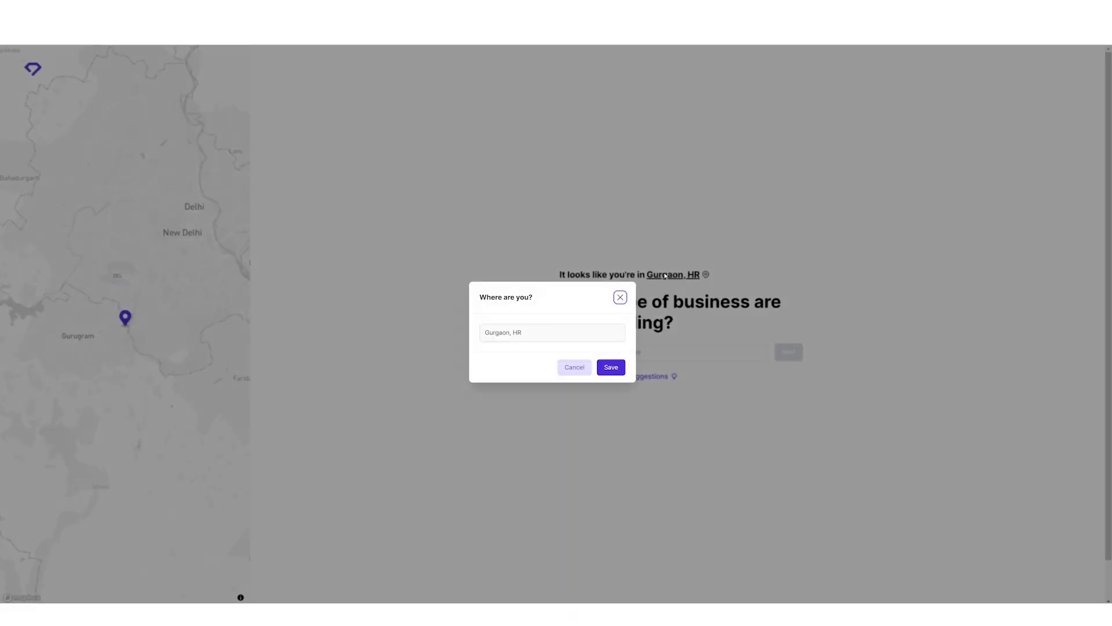
left_click(561, 333)
left_click(561, 333)
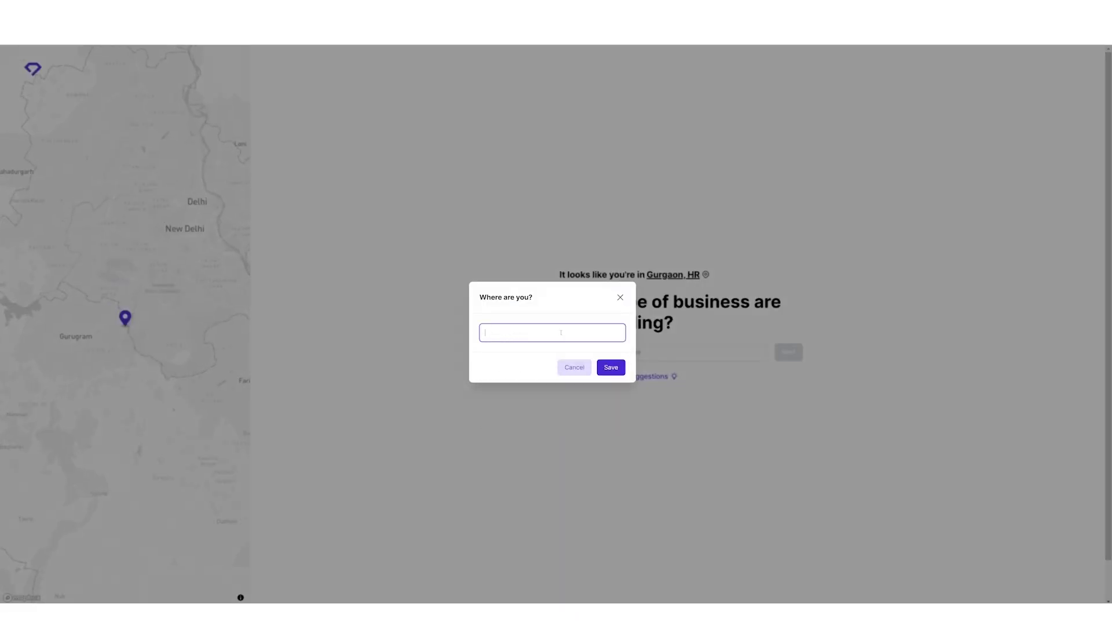
type("Los")
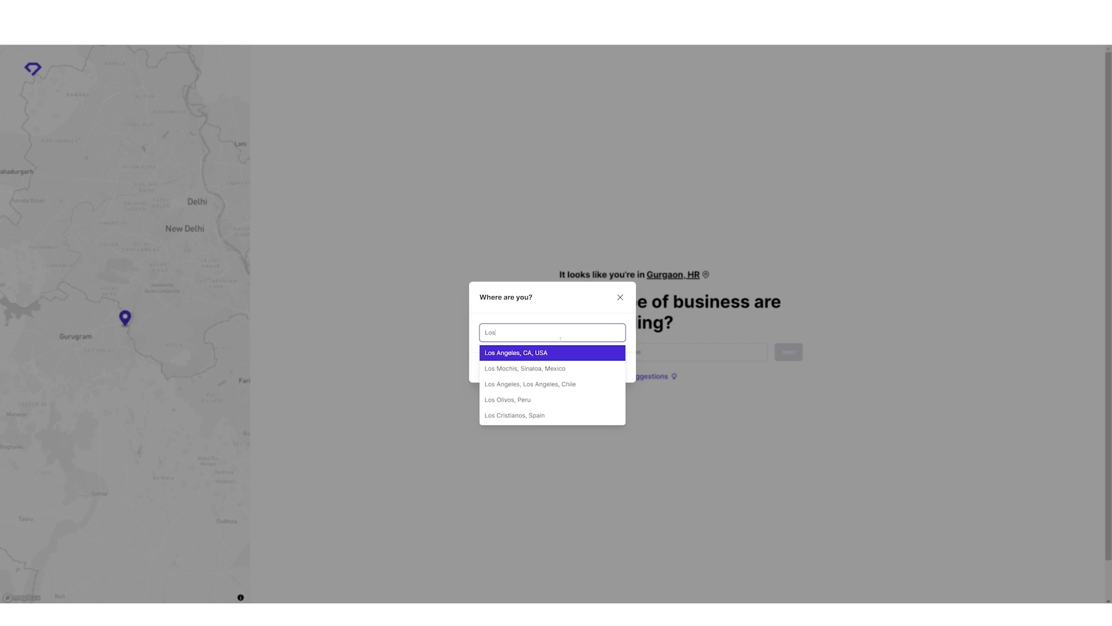
left_click(577, 353)
left_click(607, 371)
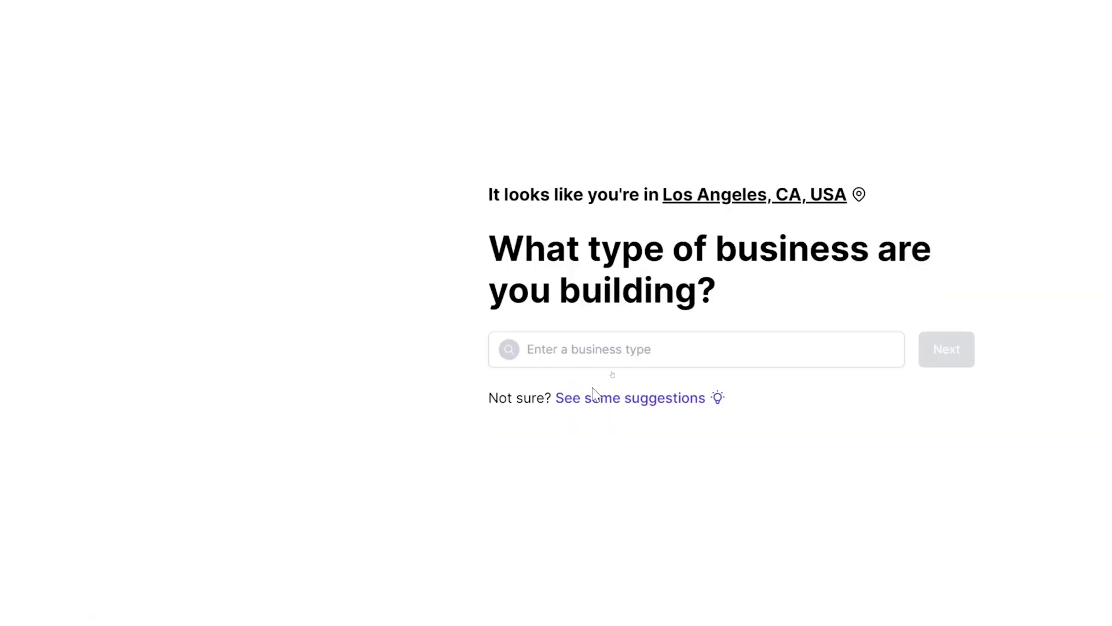
Enter 'energy' as business type and 'Earth Life solutions' as name, then build the site
left_click(598, 346)
type("energy")
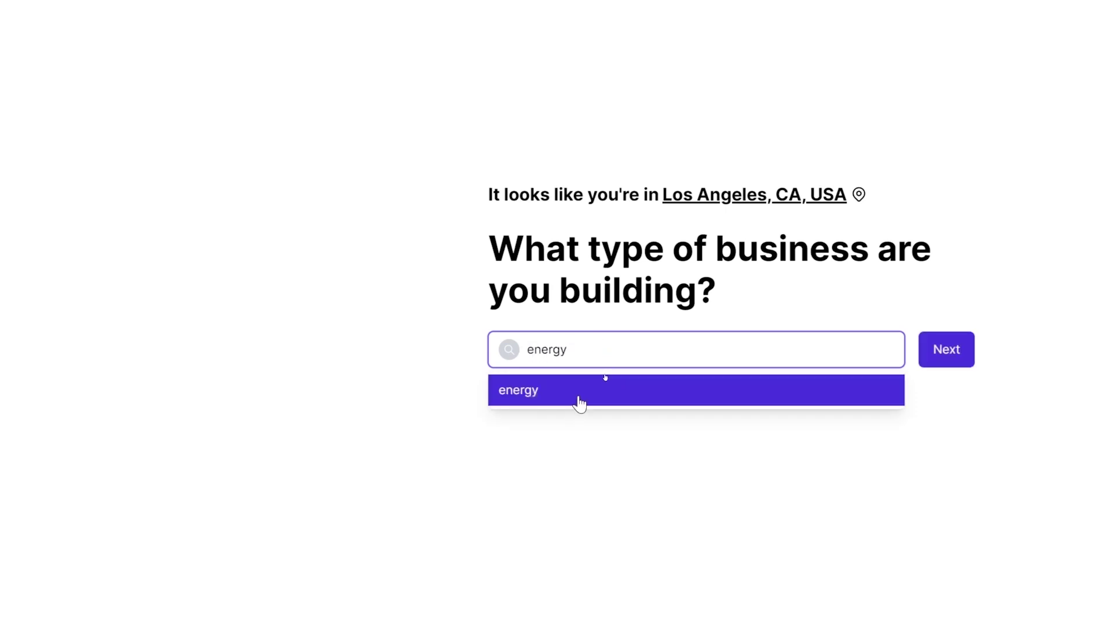
left_click(579, 399)
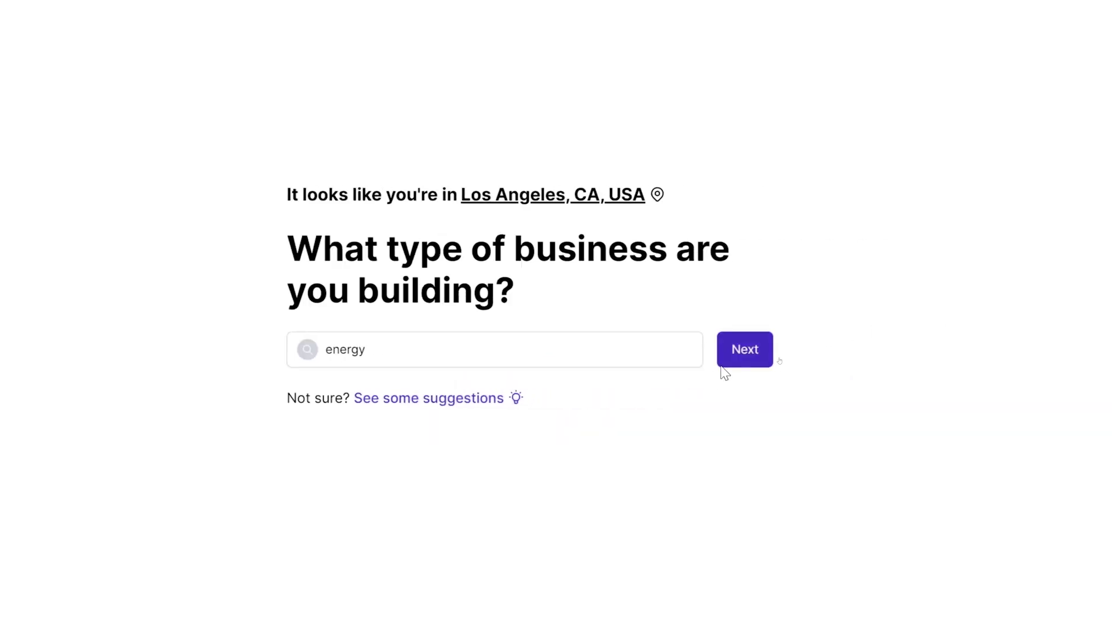
left_click(734, 356)
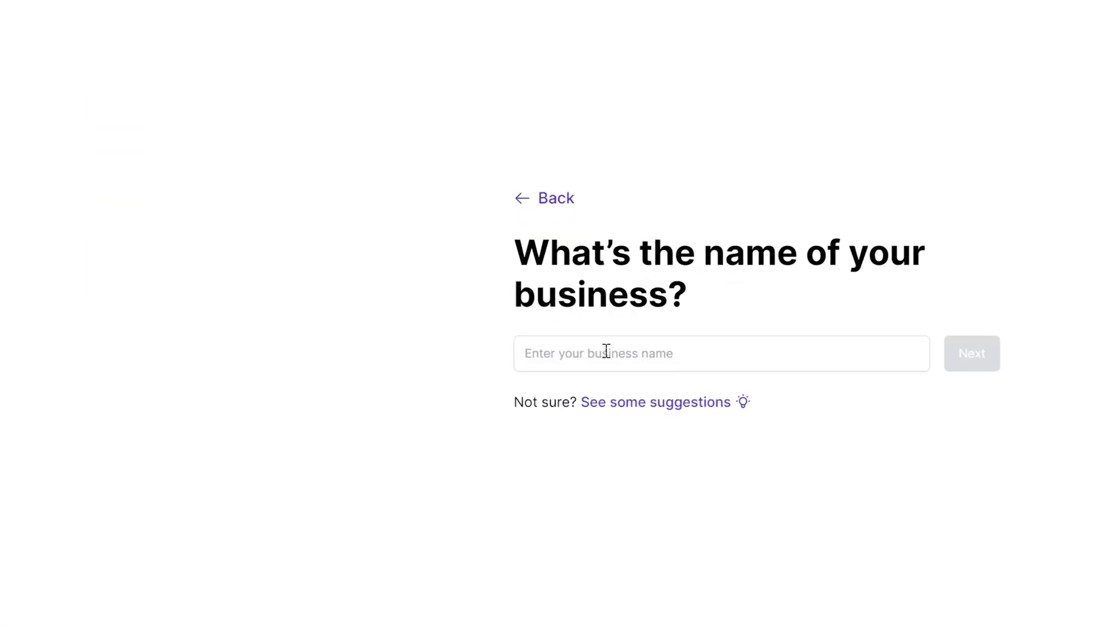
left_click(606, 351)
type("Earth Life s")
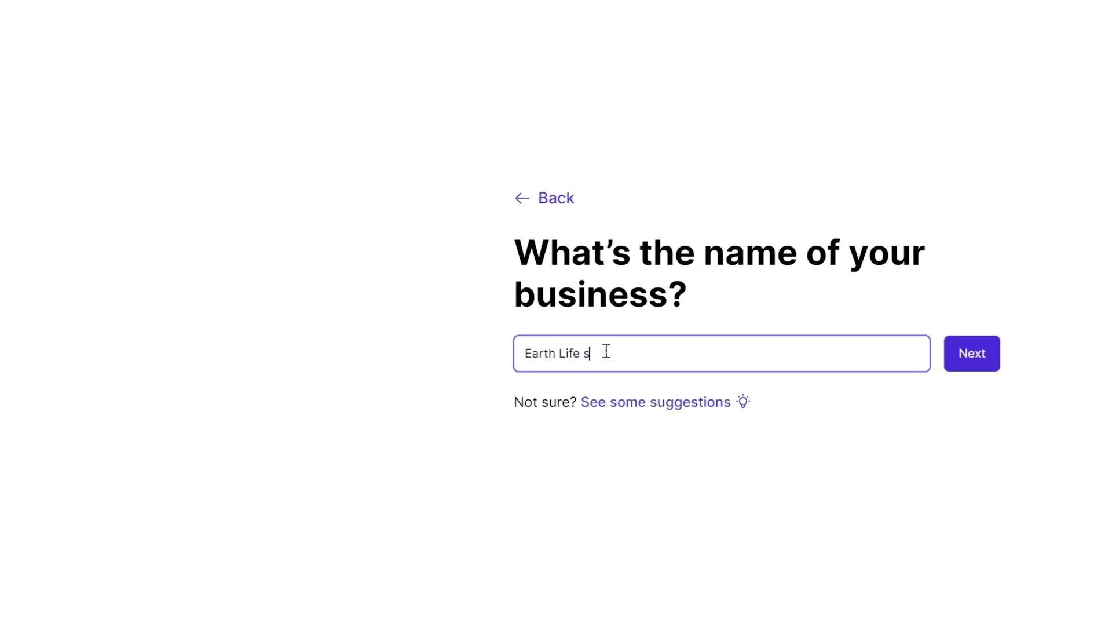
type("olutions")
left_click(972, 353)
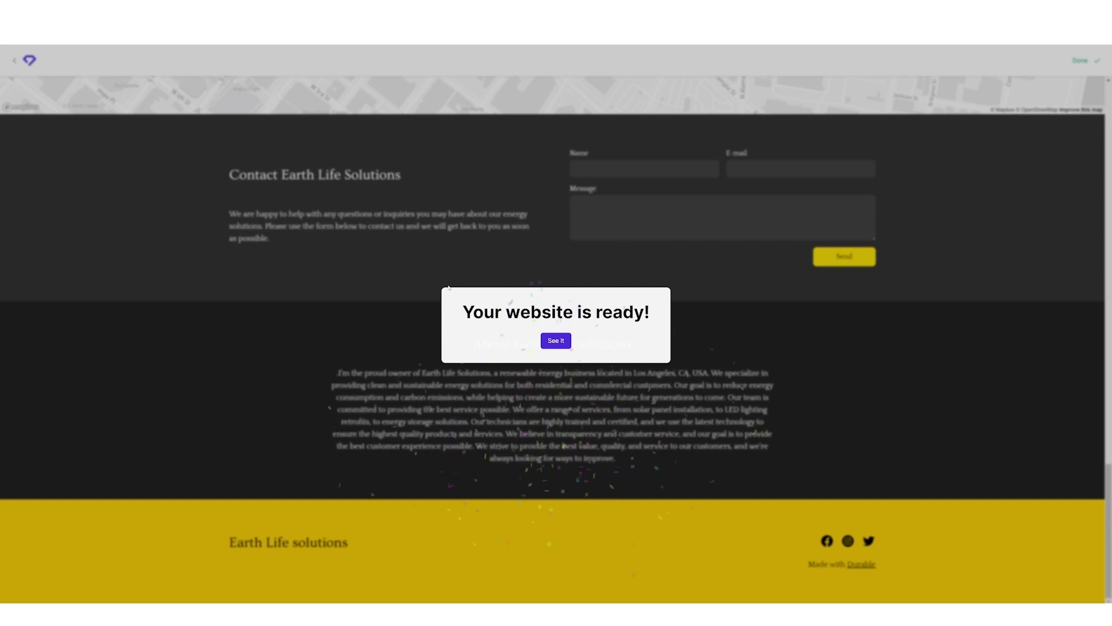
Open the finished Earth Life solutions site and scroll through its sections, then back to the top
left_click(555, 341)
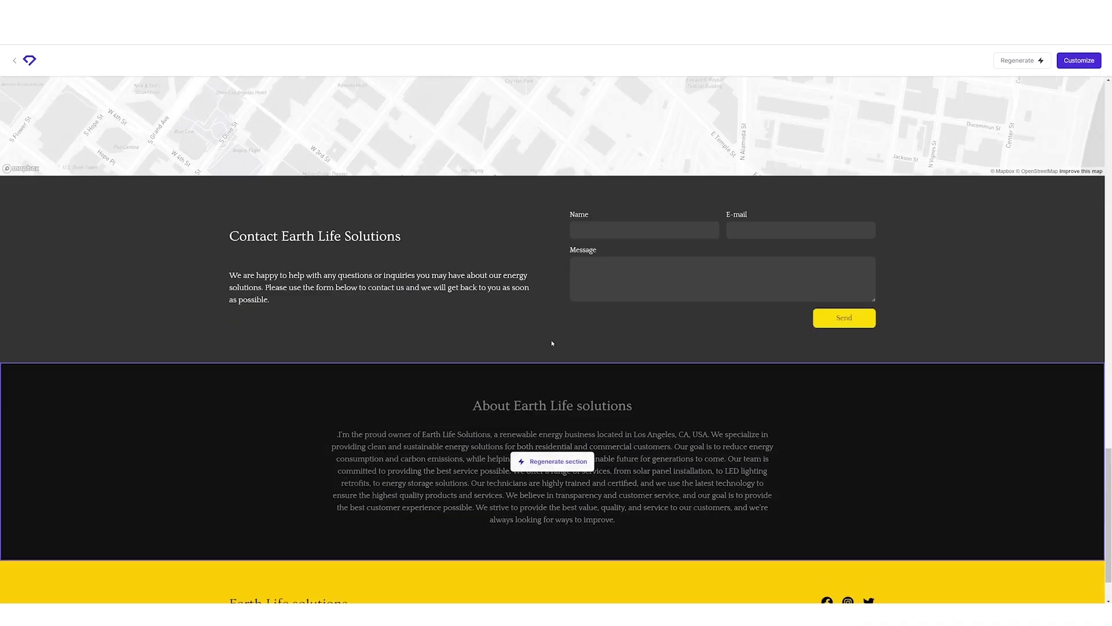
scroll(423, 333, "down", 10)
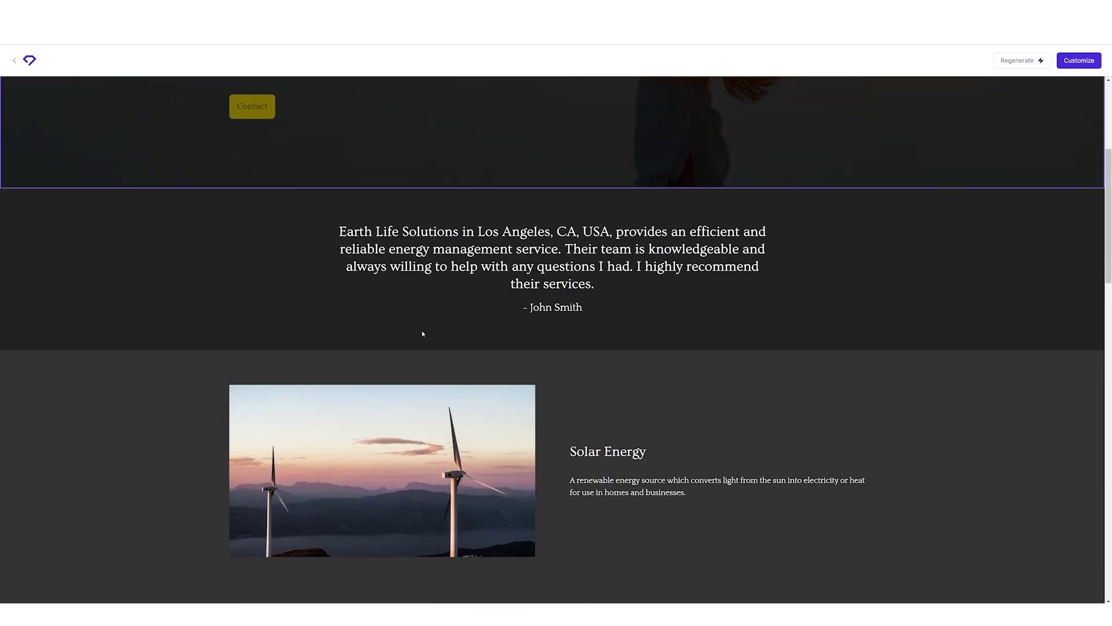
scroll(430, 405, "down", 6)
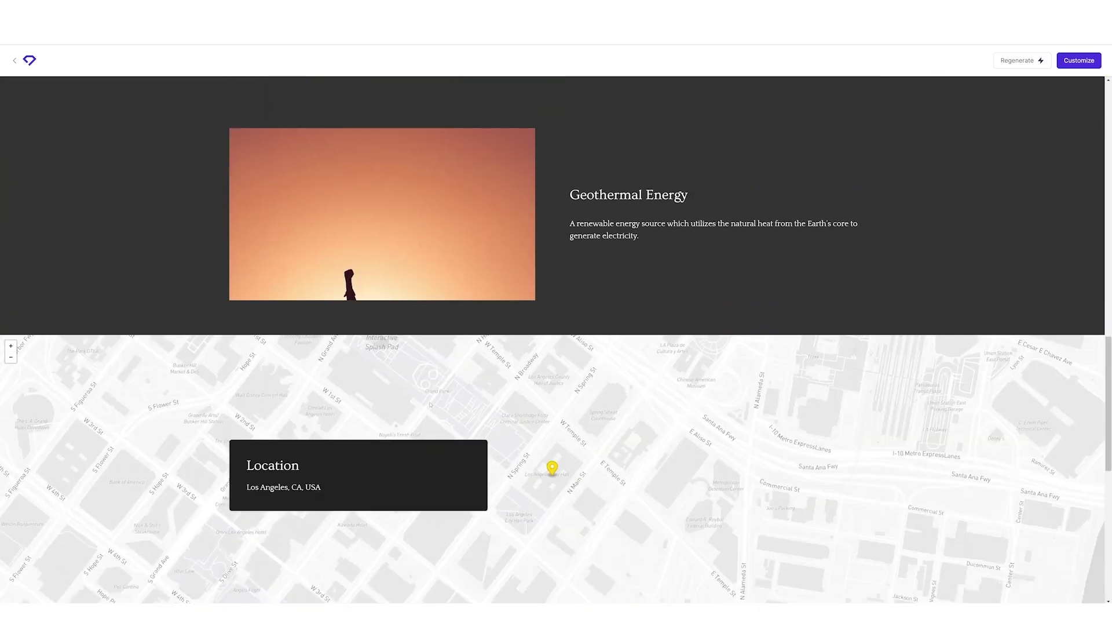
scroll(429, 405, "up", 5)
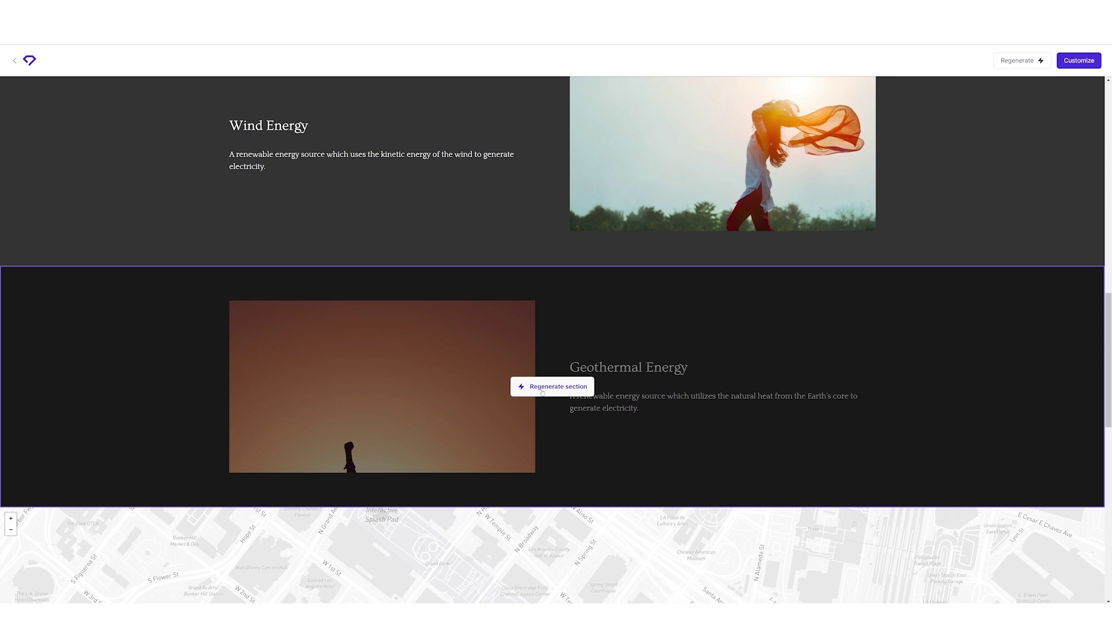
scroll(507, 278, "up", 12)
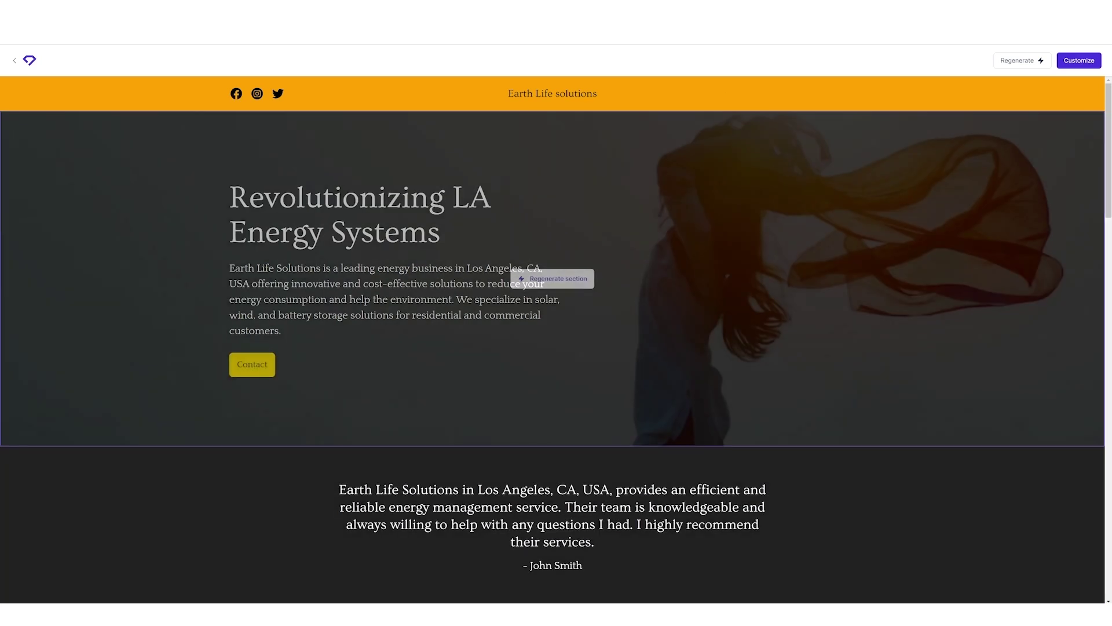
Load app.simplified.com in a new tab and open Design's Generate with AI Text To Image tool
key("ctrl+t")
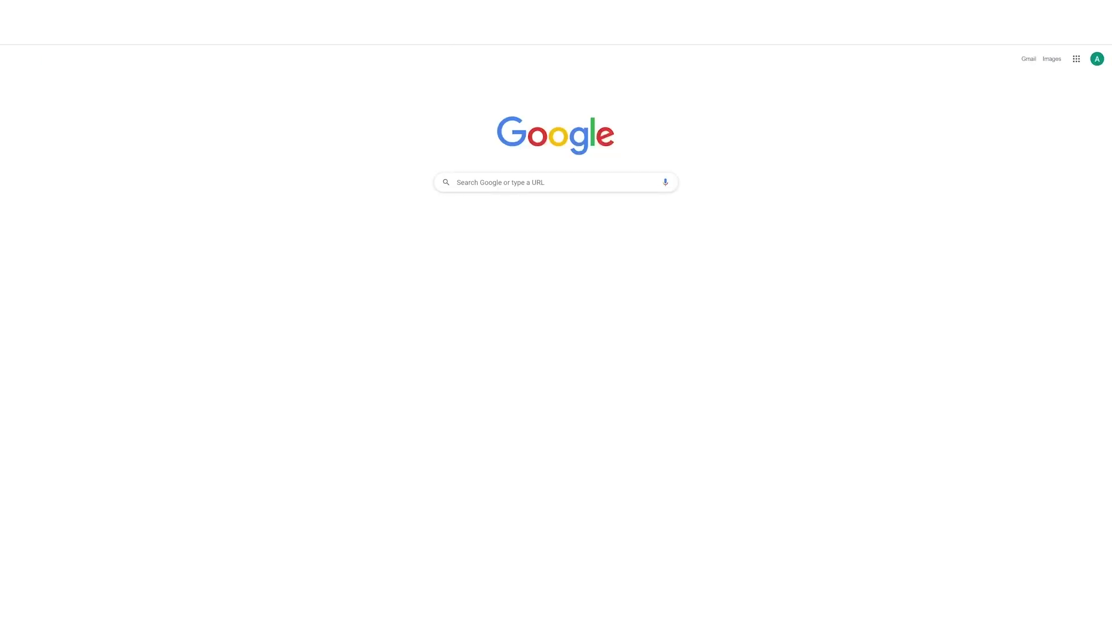
type("a")
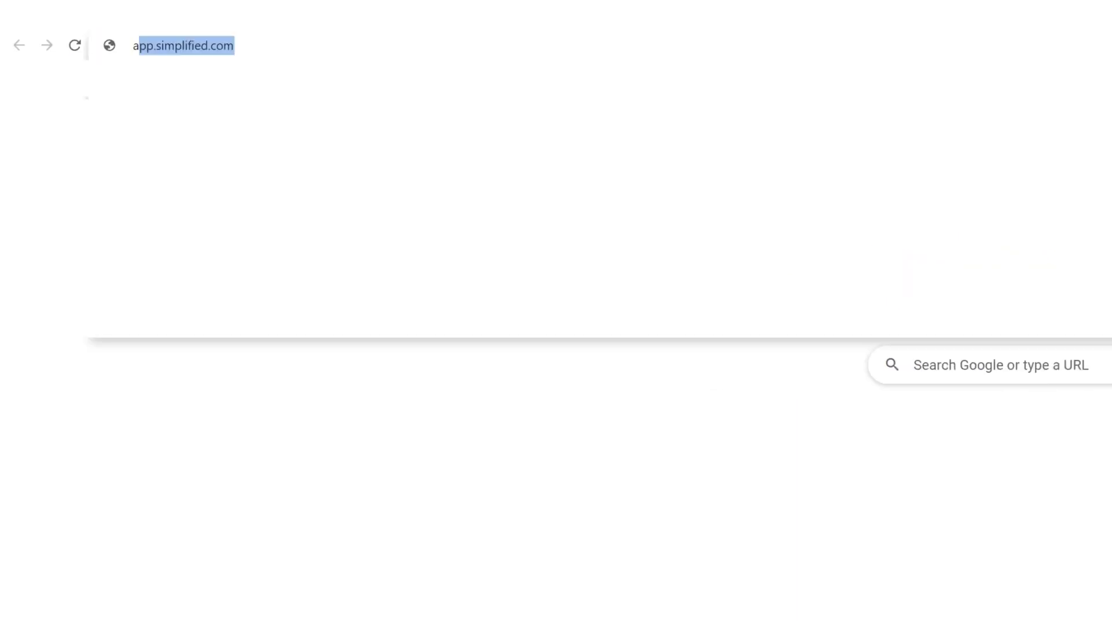
type("pp.simplifi")
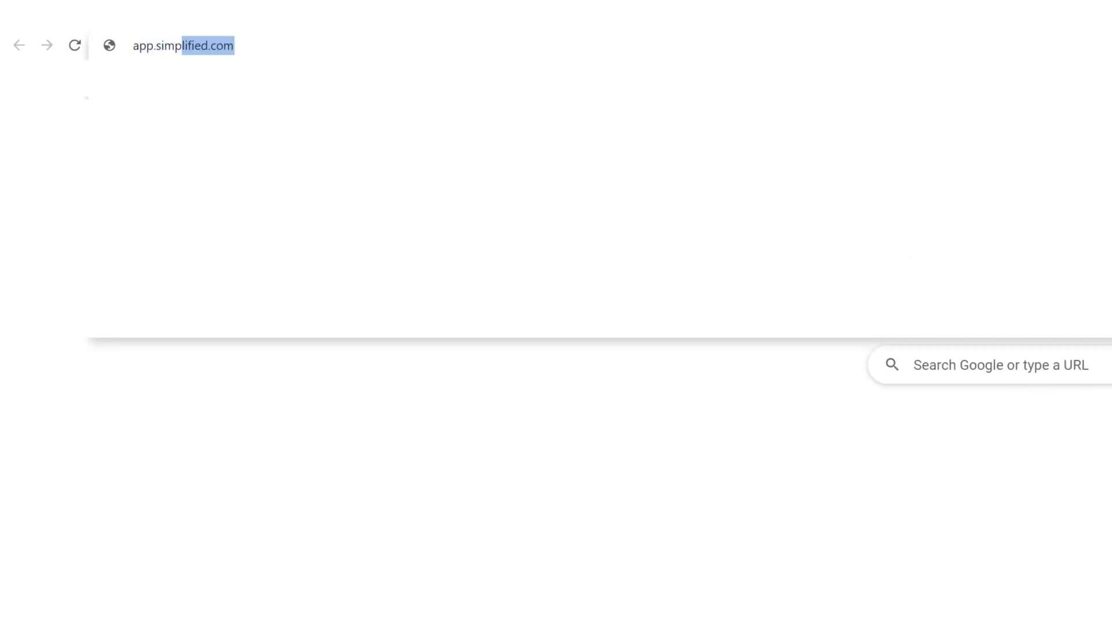
type("ed.com")
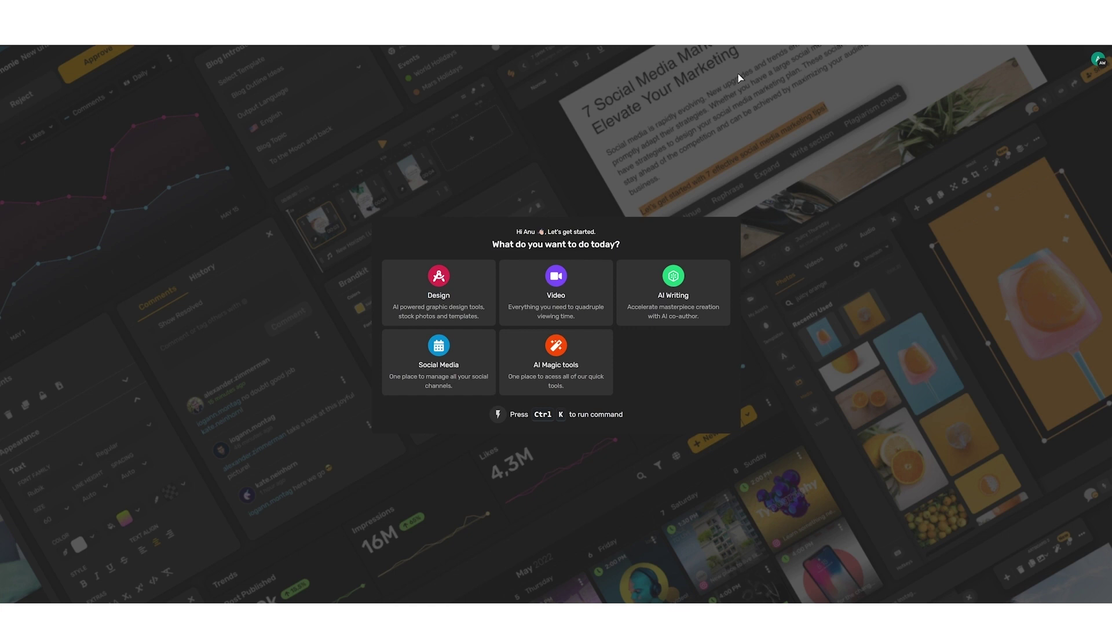
left_click(449, 288)
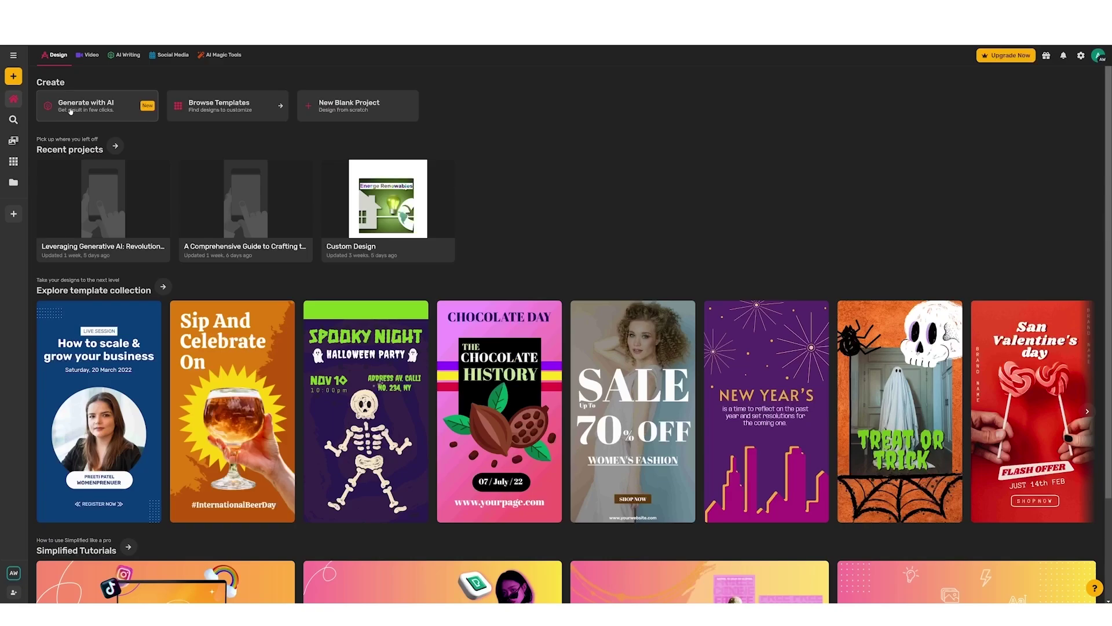
left_click(71, 110)
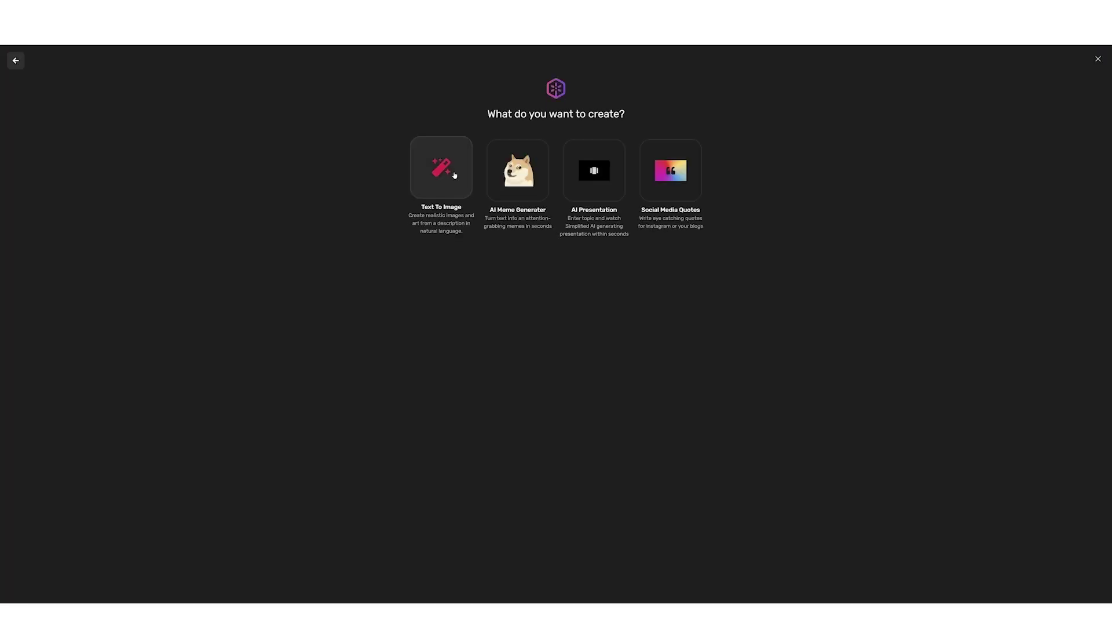
left_click(448, 180)
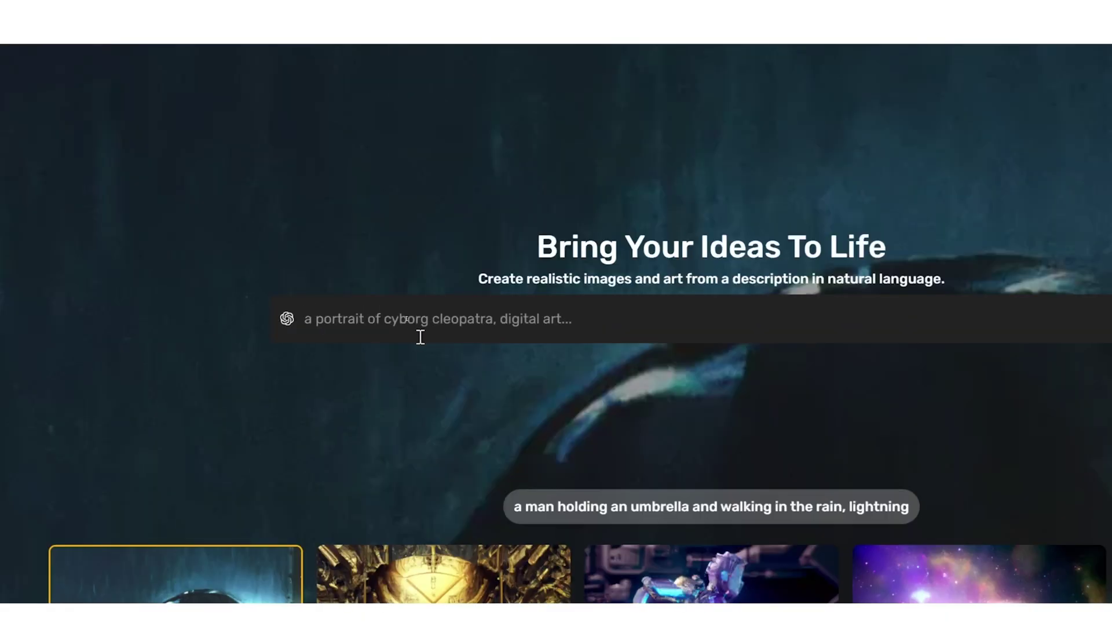
Generate images for the prompt 'environment friendly energy solutions for homes'
left_click(401, 313)
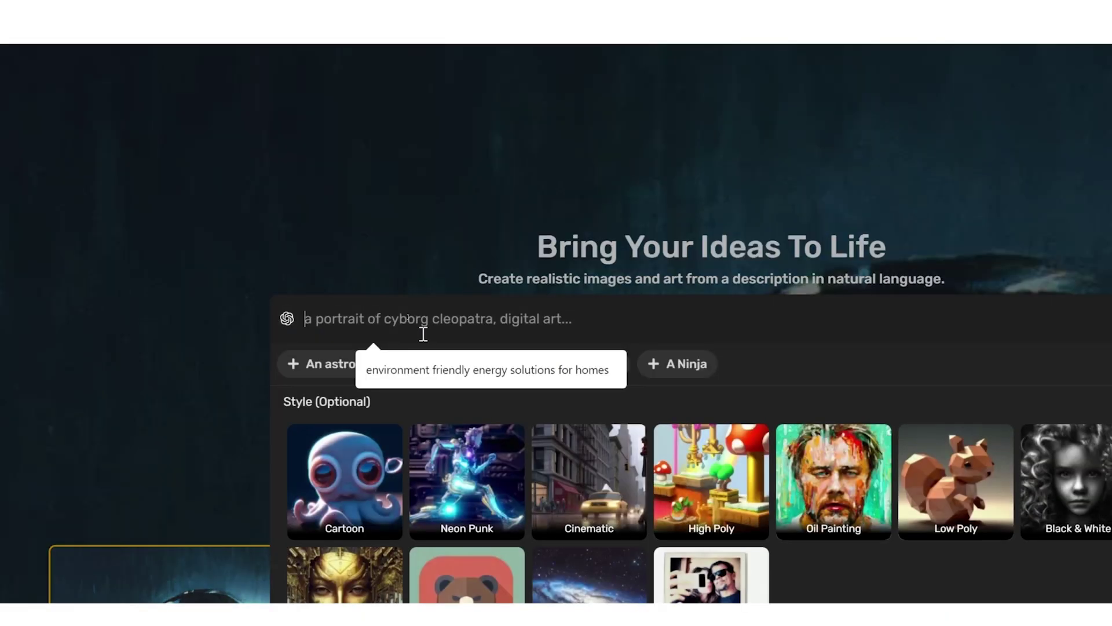
type("e")
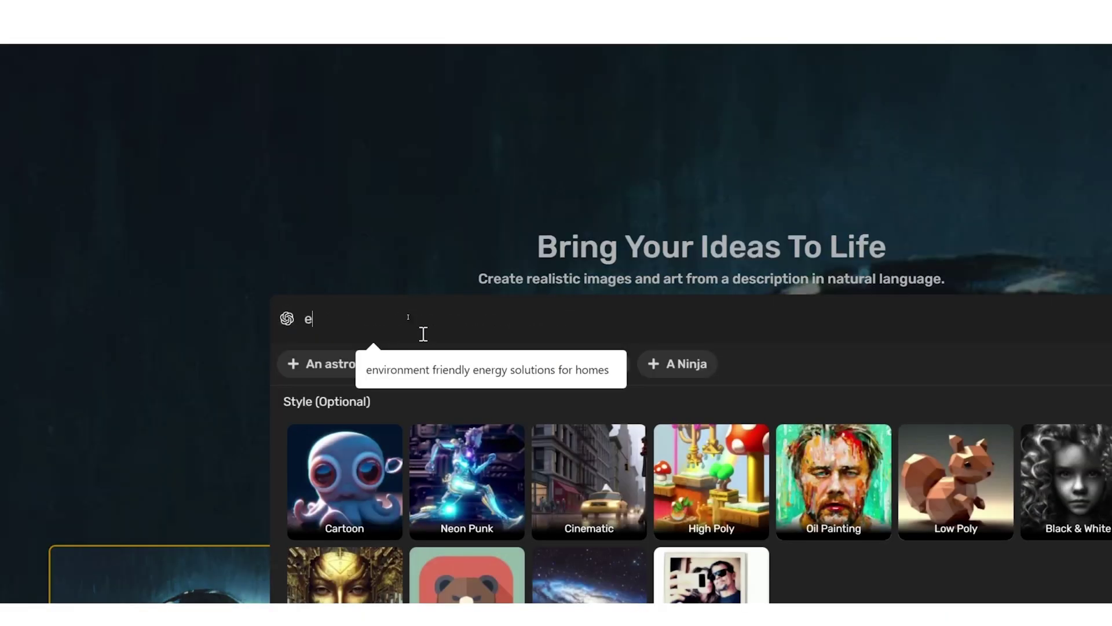
type("nvironment")
left_click(516, 371)
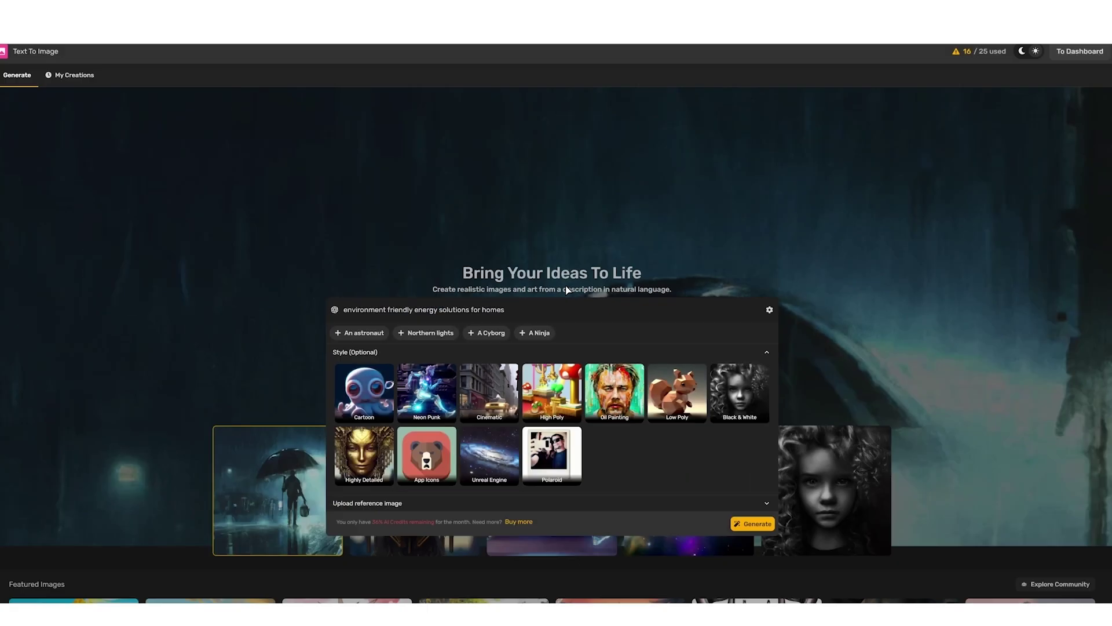
key("Return")
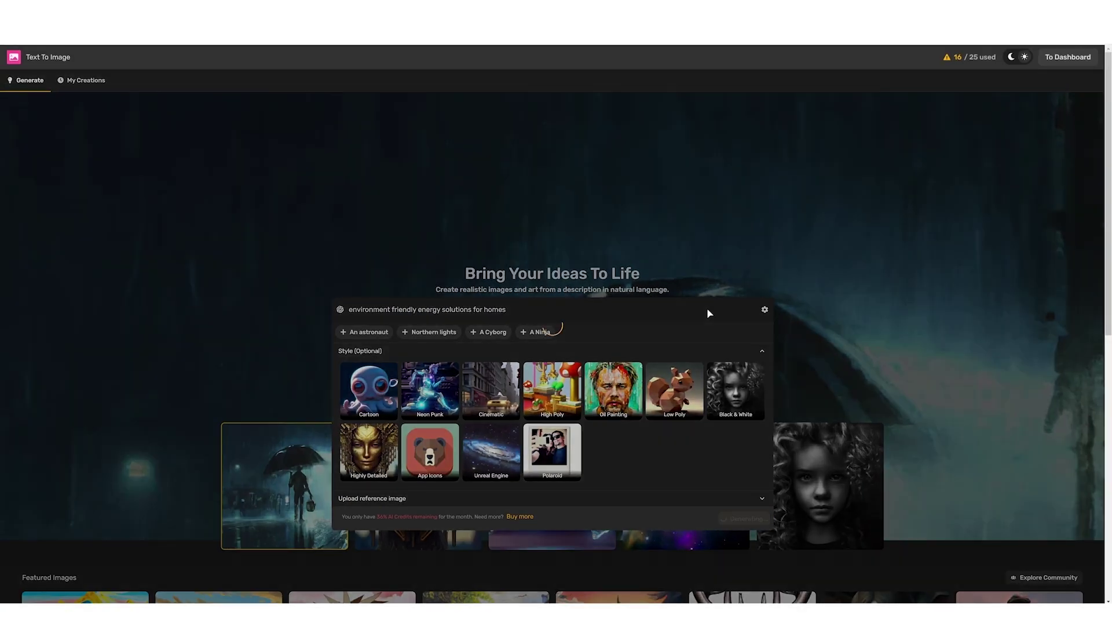